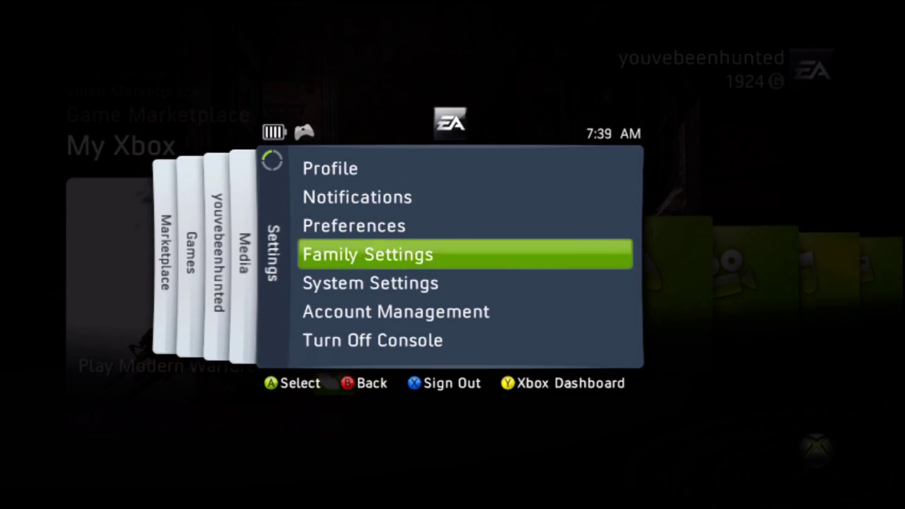
Open the console's System Settings and go to Memory to list the storage devices
{"action": "key", "text": "Down"}
{"action": "key", "text": "Return"}
{"action": "key", "text": "Down"}
{"action": "key", "text": "Down"}
{"action": "key", "text": "Down"}
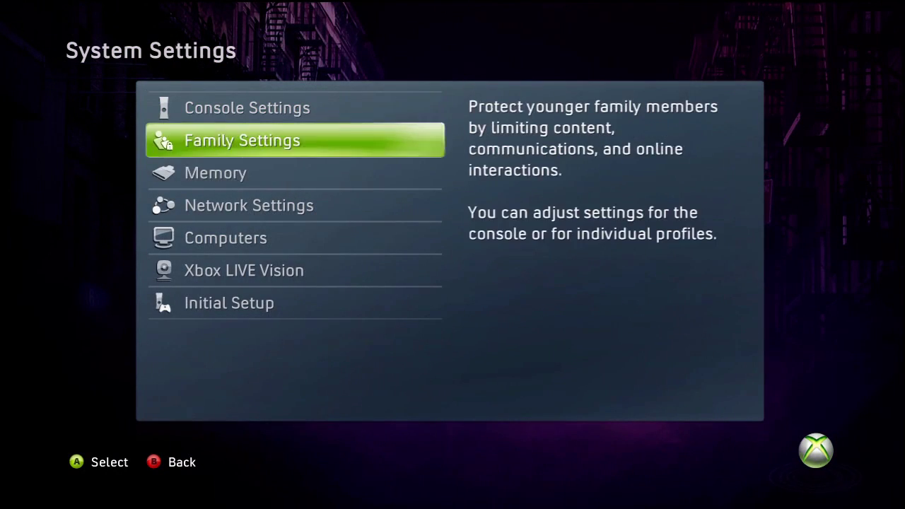
{"action": "key", "text": "Up"}
{"action": "key", "text": "Return"}
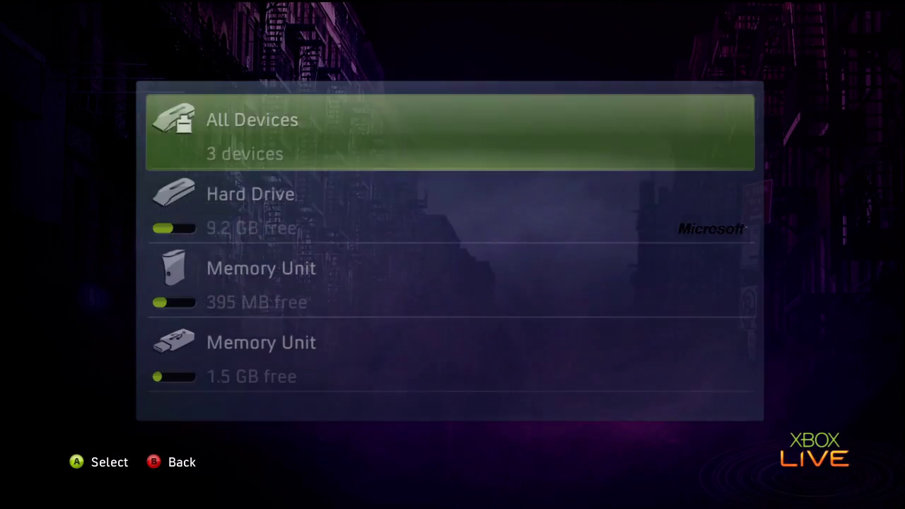
View the content categories on the USB Memory Unit and return to the storage device list
{"action": "key", "text": "Down"}
{"action": "key", "text": "Down"}
{"action": "key", "text": "Down"}
{"action": "key", "text": "Down"}
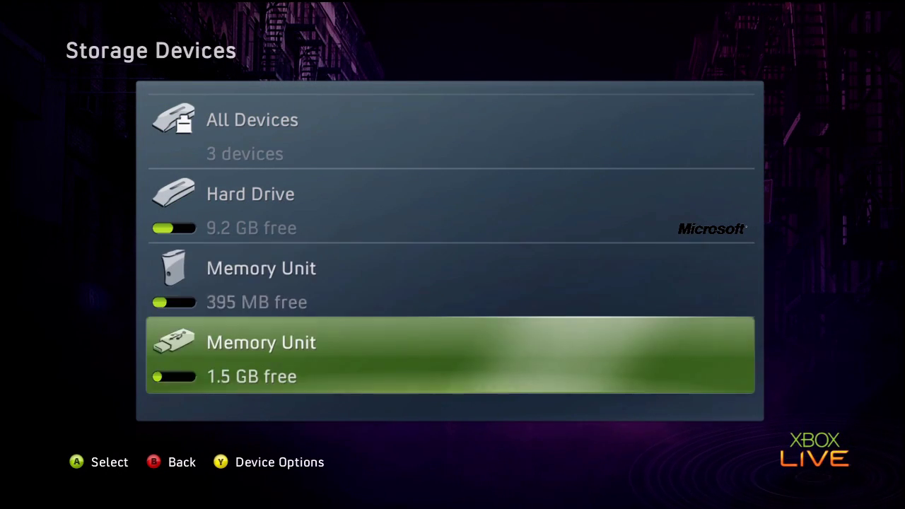
{"action": "key", "text": "Up"}
{"action": "key", "text": "Return"}
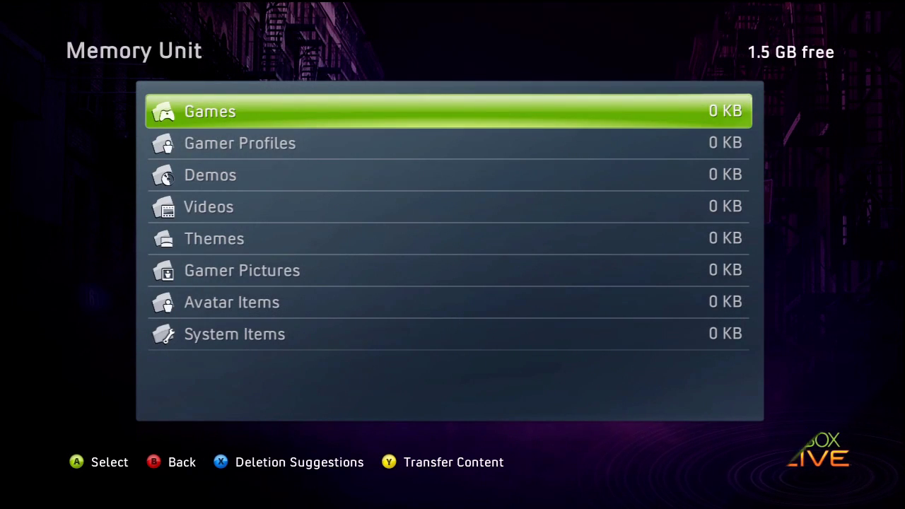
{"action": "key", "text": "Escape"}
{"action": "key", "text": "Up"}
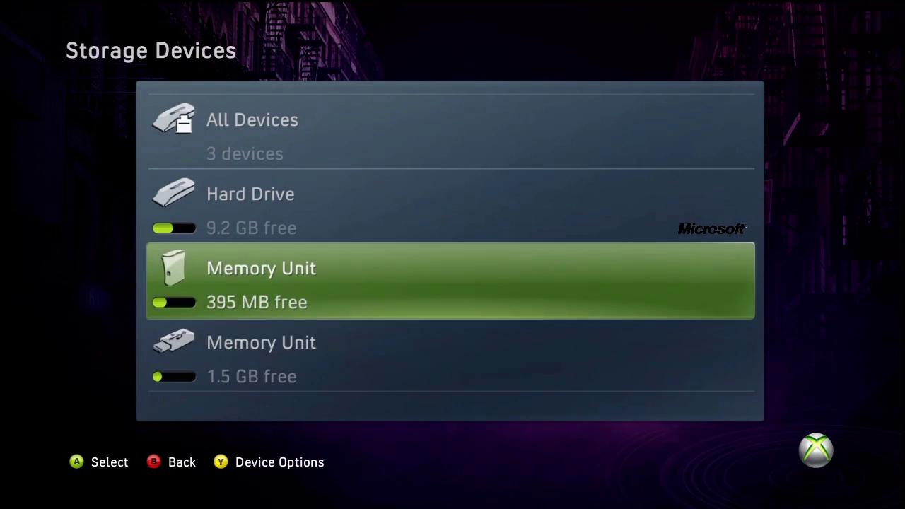
Check the Gamer Profiles category on the USB Memory Unit for stored profiles
{"action": "key", "text": "Down"}
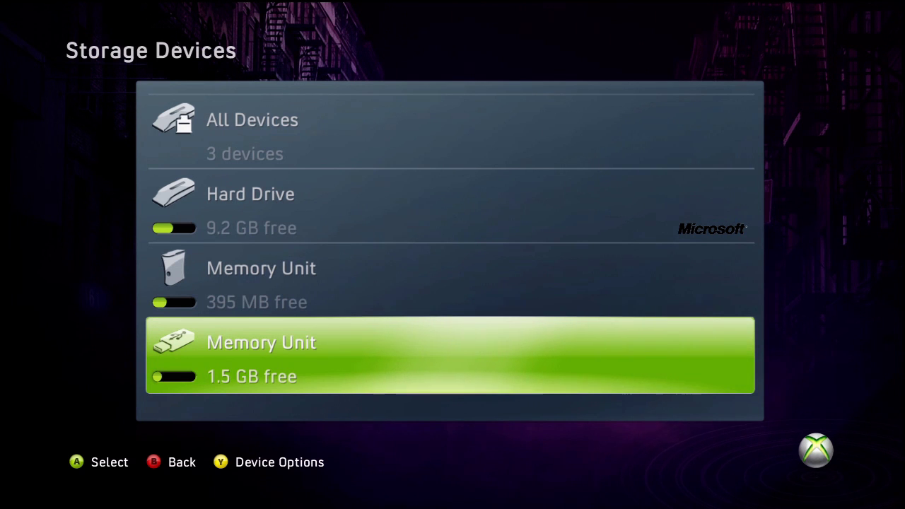
{"action": "key", "text": "Up"}
{"action": "key", "text": "Down"}
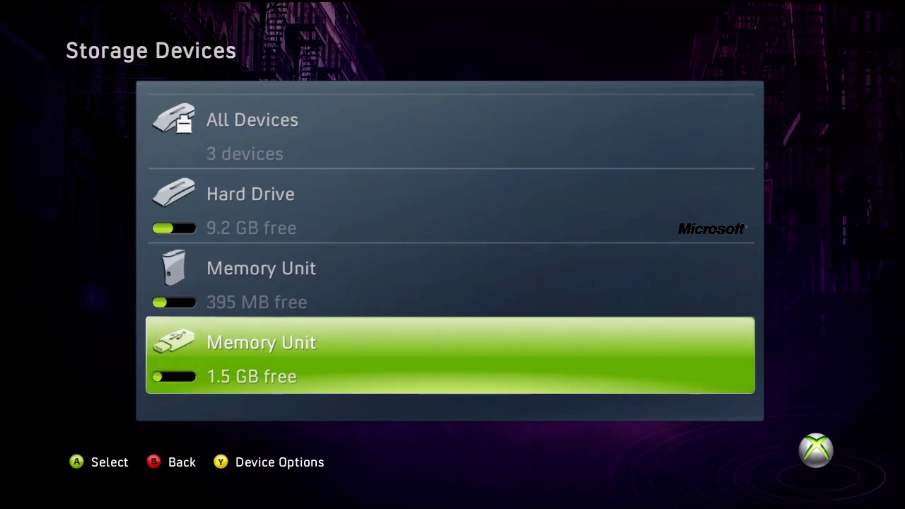
{"action": "key", "text": "Up"}
{"action": "key", "text": "Up"}
{"action": "key", "text": "Down"}
{"action": "key", "text": "Down"}
{"action": "key", "text": "Return"}
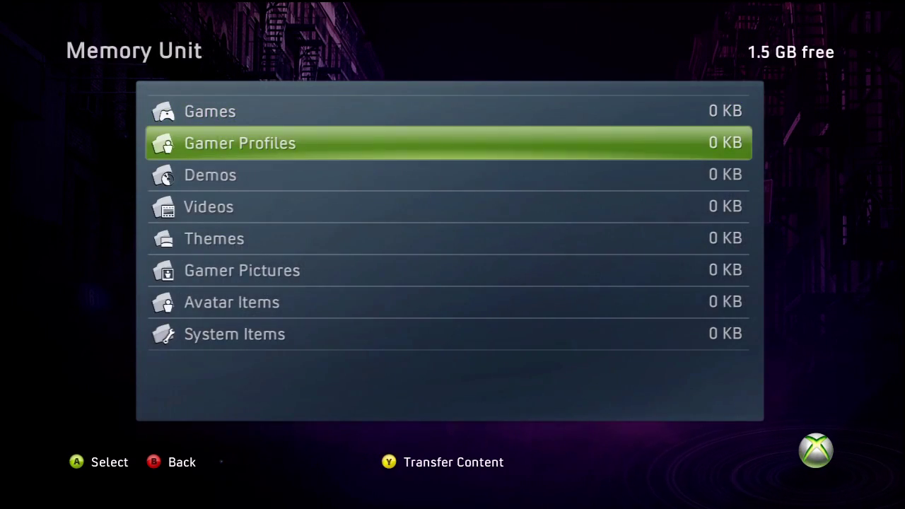
{"action": "key", "text": "Return"}
{"action": "key", "text": "Escape"}
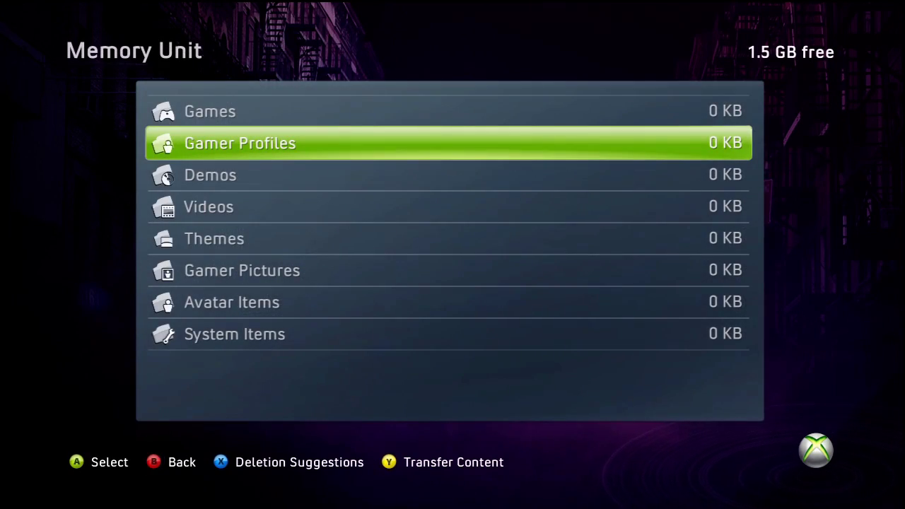
Return to the storage device list and open the Gamer Profiles stored on the Hard Drive
{"action": "key", "text": "Escape"}
{"action": "key", "text": "Up"}
{"action": "key", "text": "Up"}
{"action": "key", "text": "Return"}
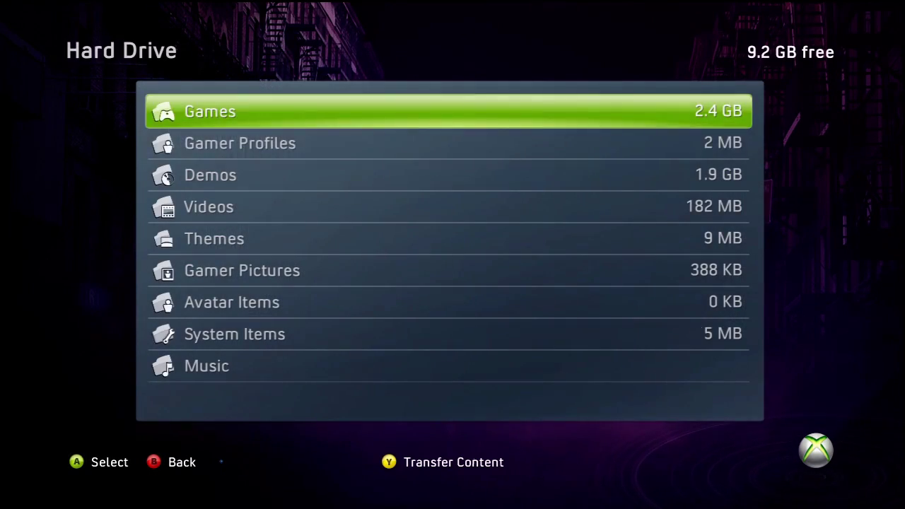
{"action": "key", "text": "Down"}
{"action": "key", "text": "Return"}
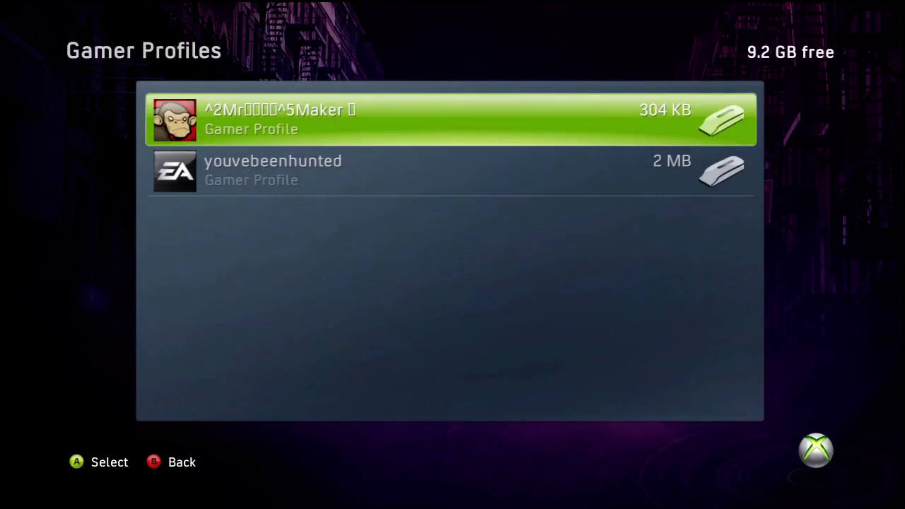
Move the gamer profile with the EA picture from the Hard Drive to the USB Memory Unit and return to the Hard Drive categories
{"action": "key", "text": "Down"}
{"action": "key", "text": "Up"}
{"action": "key", "text": "Down"}
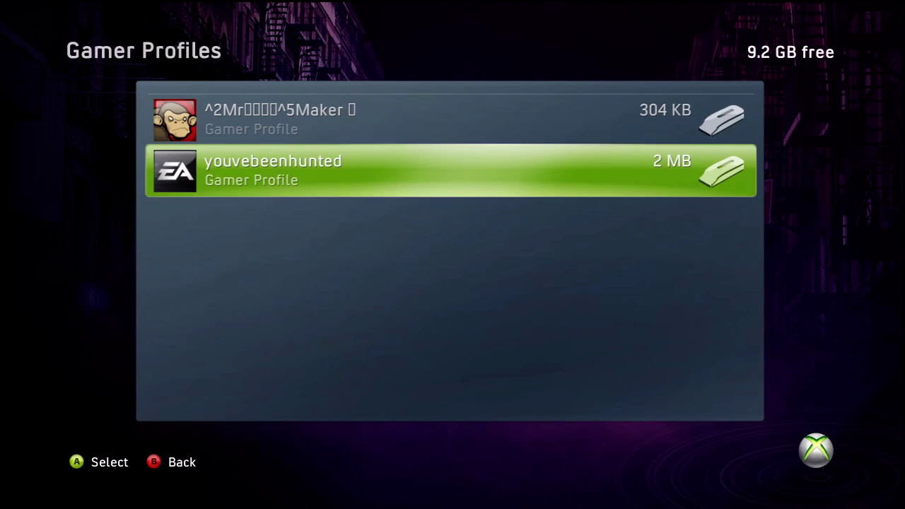
{"action": "key", "text": "Return"}
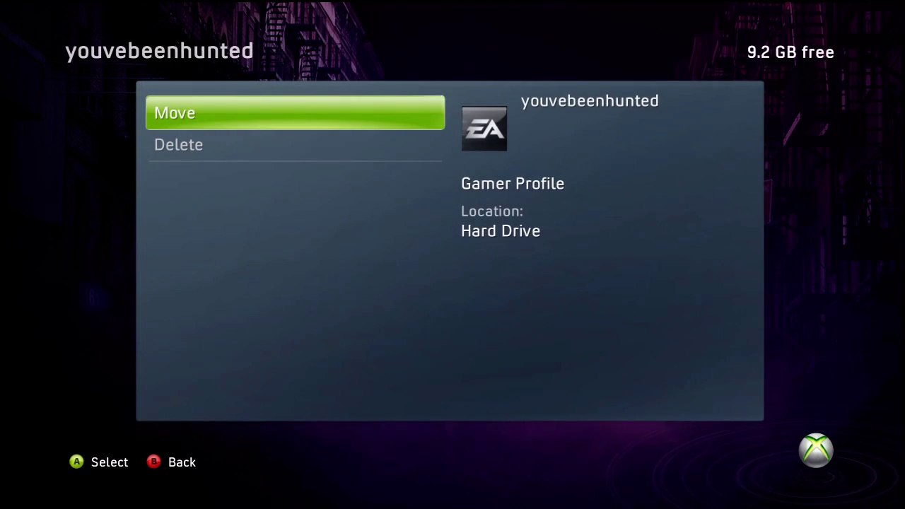
{"action": "key", "text": "Return"}
{"action": "key", "text": "Up"}
{"action": "key", "text": "Return"}
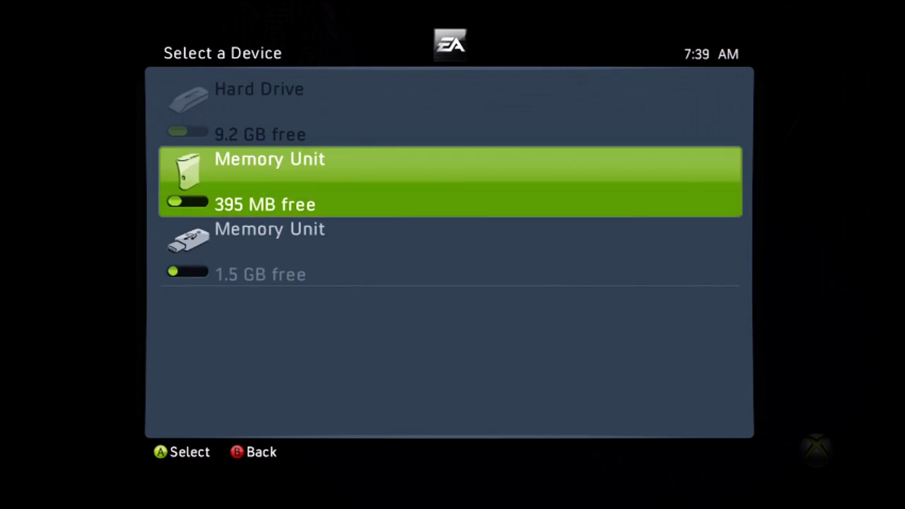
{"action": "key", "text": "Return"}
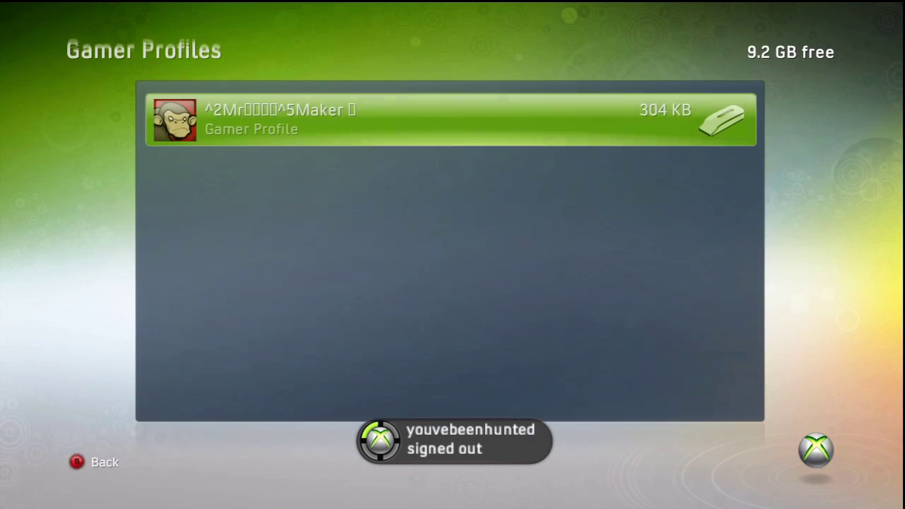
{"action": "key", "text": "Return"}
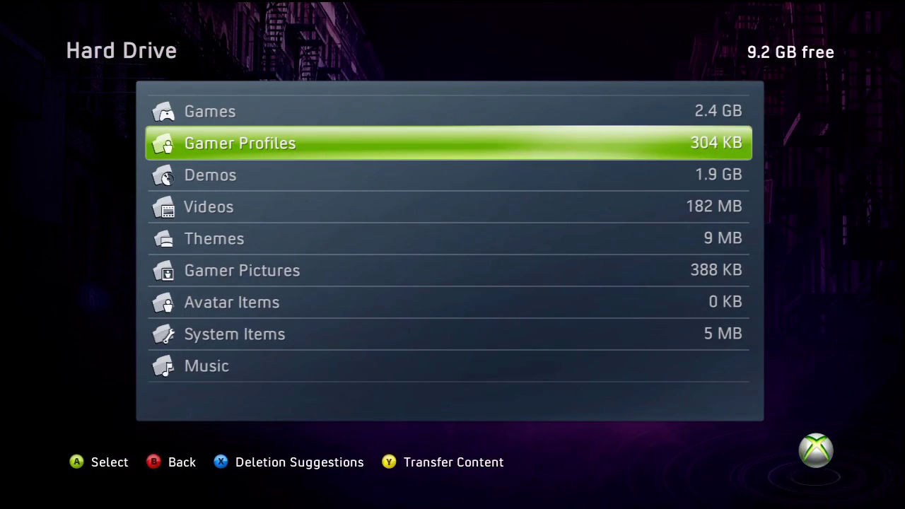
Check the Gamer Profiles on the USB Memory Unit for the moved profile, and leave the storage device screens
{"action": "key", "text": "Escape"}
{"action": "key", "text": "Down"}
{"action": "key", "text": "Down"}
{"action": "key", "text": "Return"}
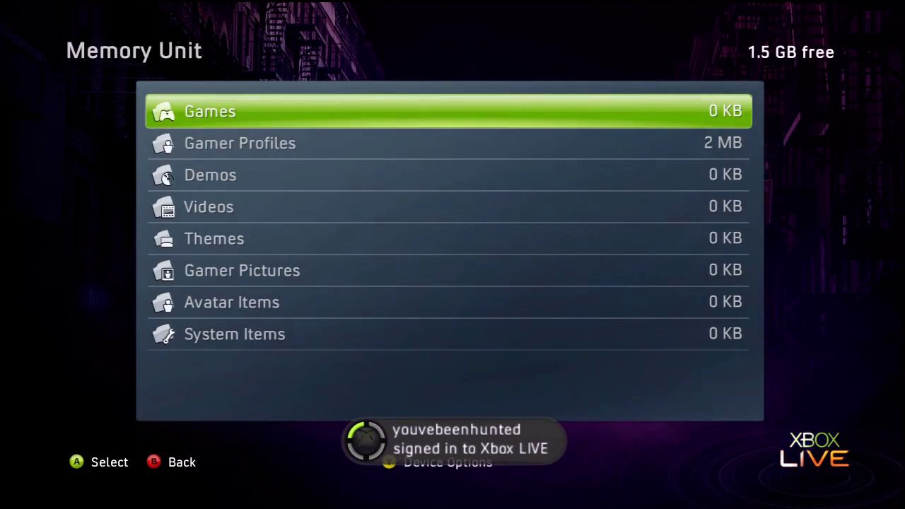
{"action": "key", "text": "Down"}
{"action": "key", "text": "Return"}
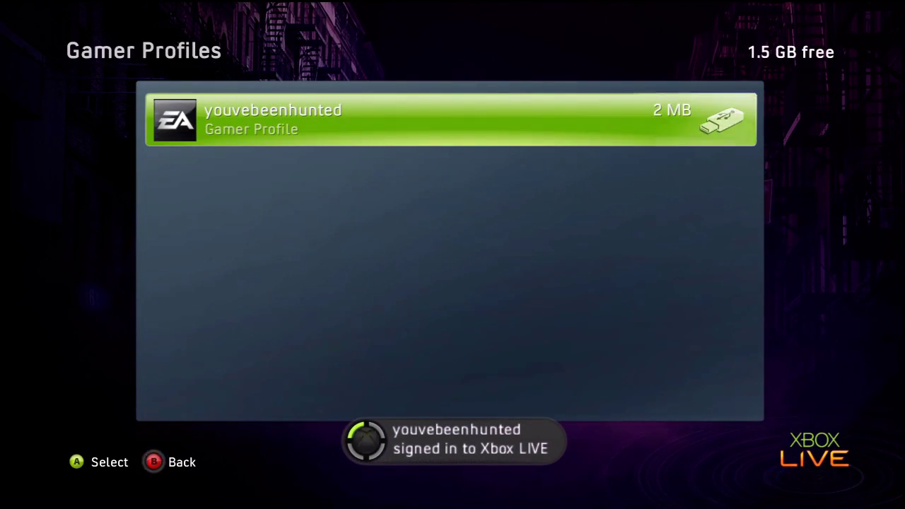
{"action": "key", "text": "Escape"}
{"action": "key", "text": "Escape"}
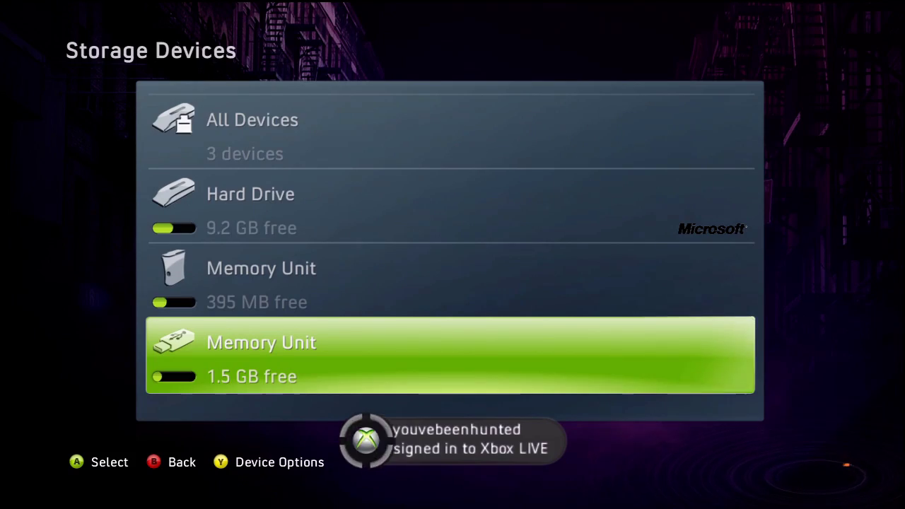
{"action": "key", "text": "Escape"}
{"action": "key", "text": "Escape"}
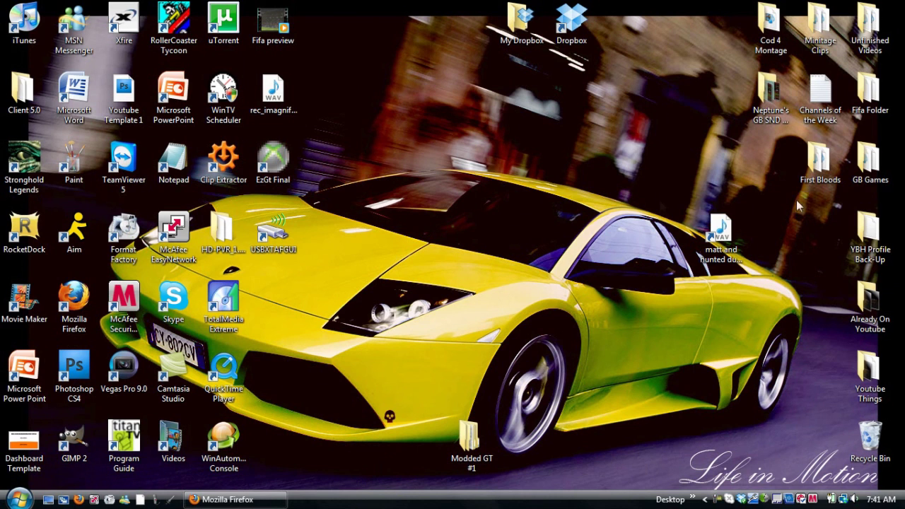
Switch to Firefox on the computer and view the WinRAR download page and the MEGAUPLOAD page for Xtaf_Release_Gui_006.rar
{"action": "left_click", "coordinate": [276, 498]}
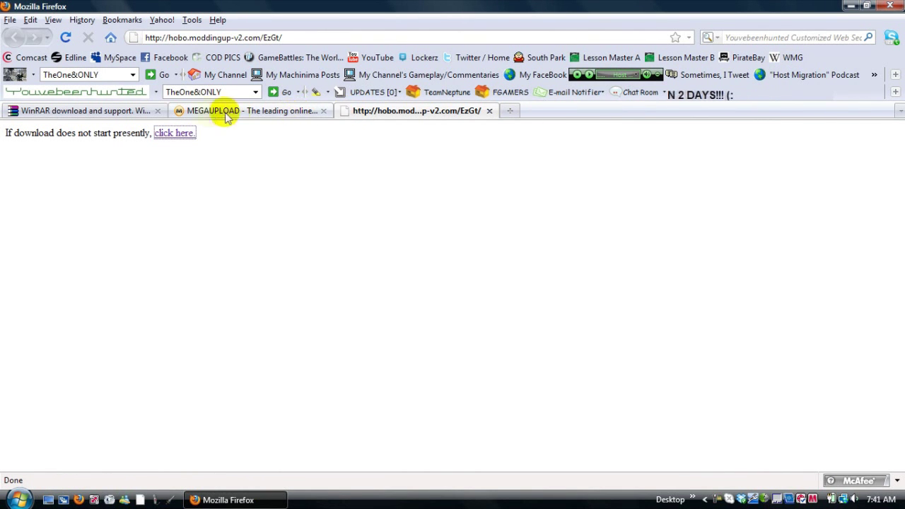
{"action": "left_click", "coordinate": [105, 111]}
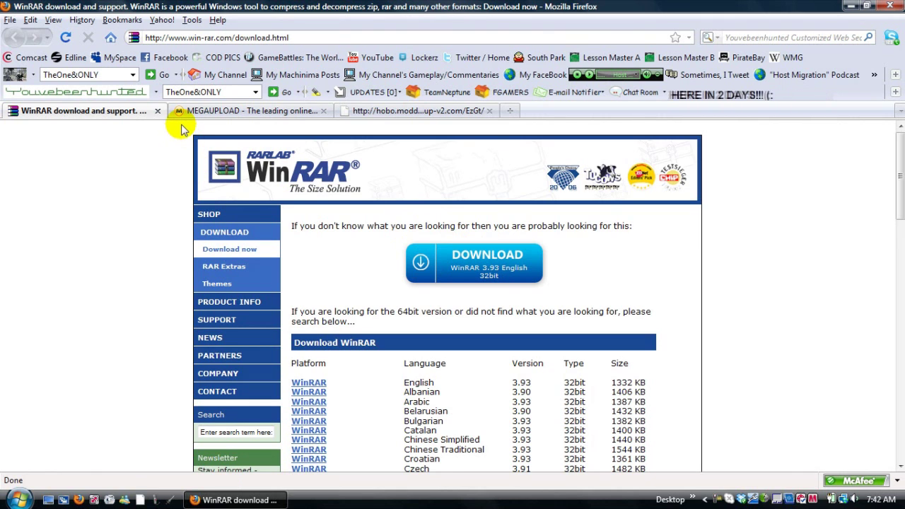
{"action": "left_click", "coordinate": [205, 112]}
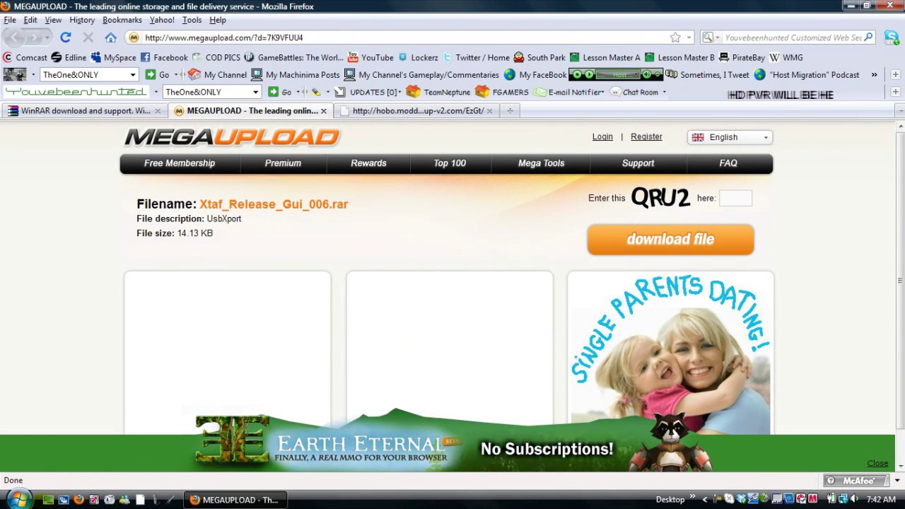
{"action": "left_click", "coordinate": [47, 500]}
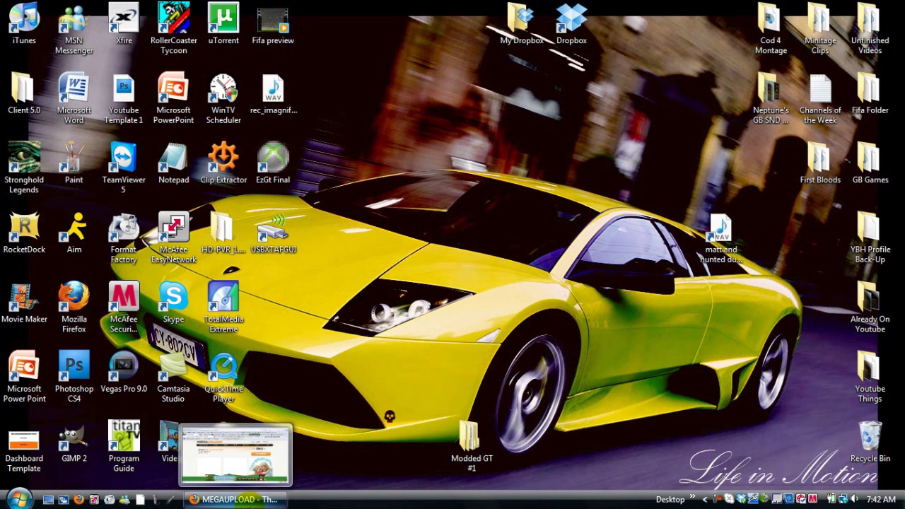
{"action": "left_click", "coordinate": [240, 501]}
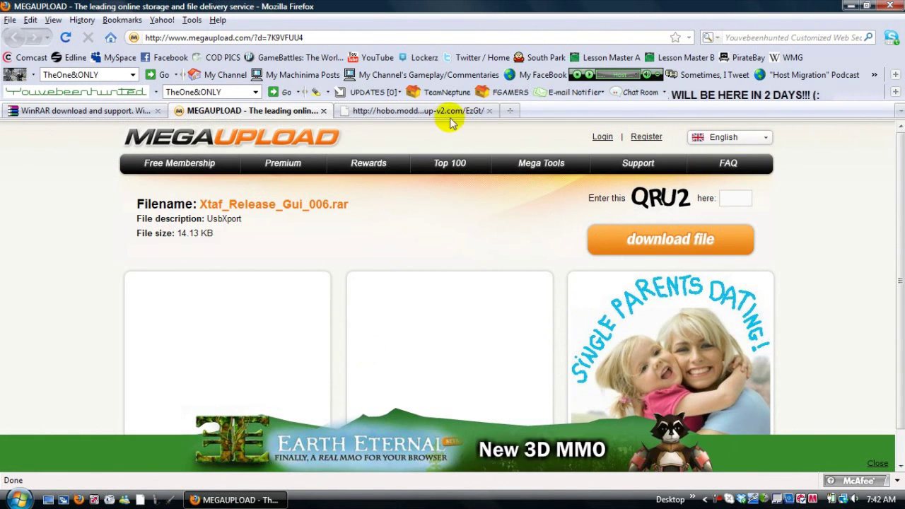
Request the EzGt Final.rar download from the EzGt page and dismiss the file-opening dialog
{"action": "left_click", "coordinate": [445, 113]}
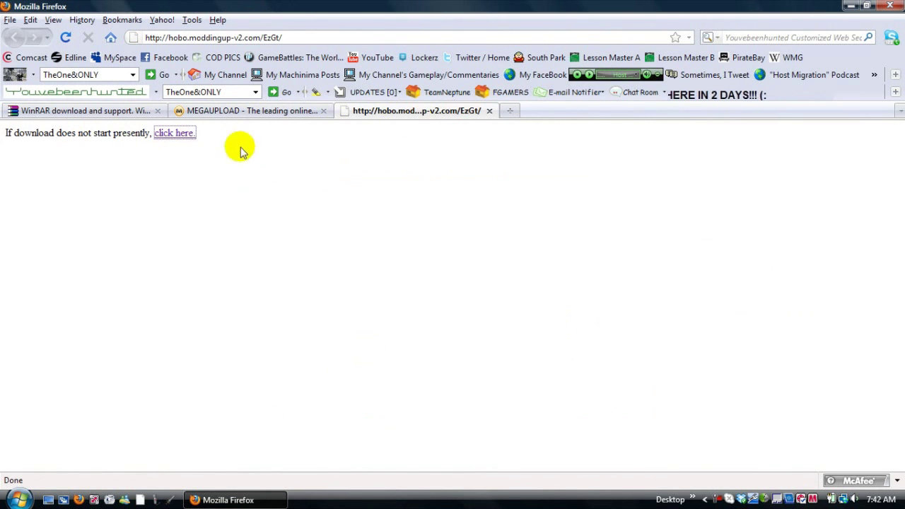
{"action": "left_click", "coordinate": [187, 135]}
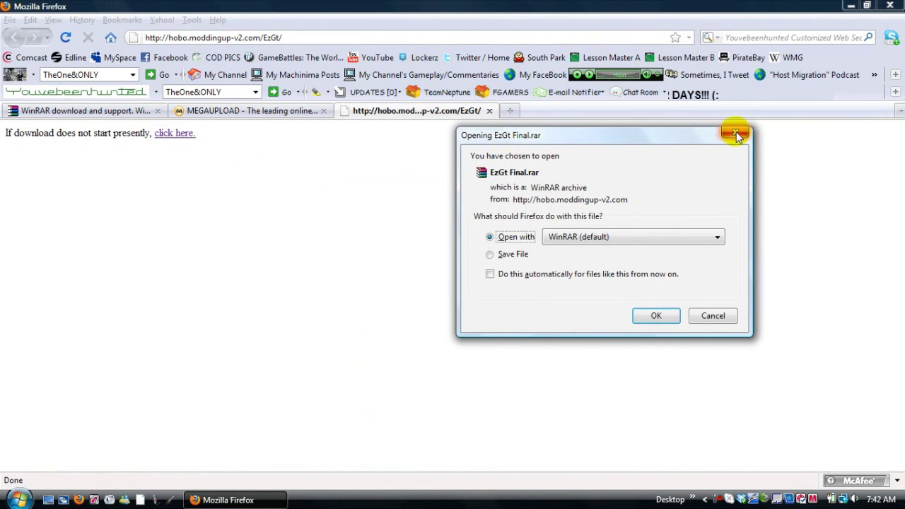
{"action": "left_click", "coordinate": [735, 132]}
Close the EzGt and MEGAUPLOAD pages and exit the browser
{"action": "left_click", "coordinate": [489, 113]}
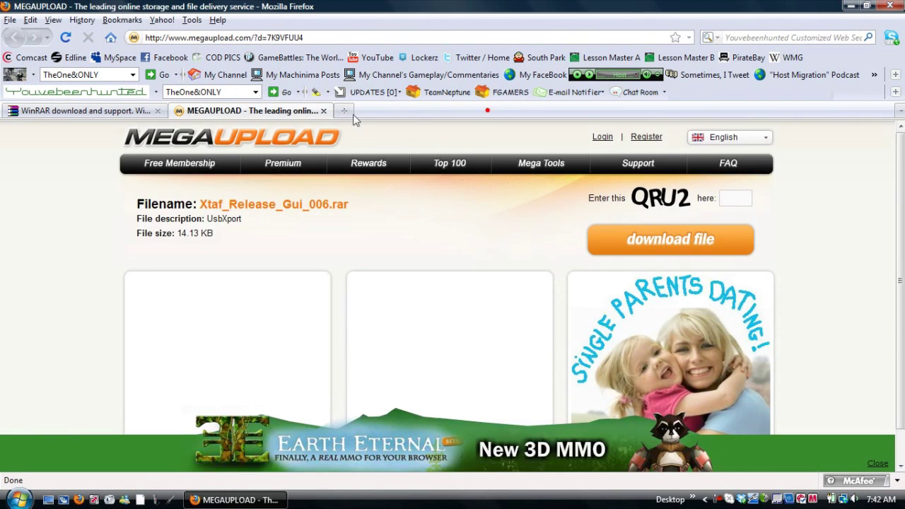
{"action": "left_click", "coordinate": [325, 111]}
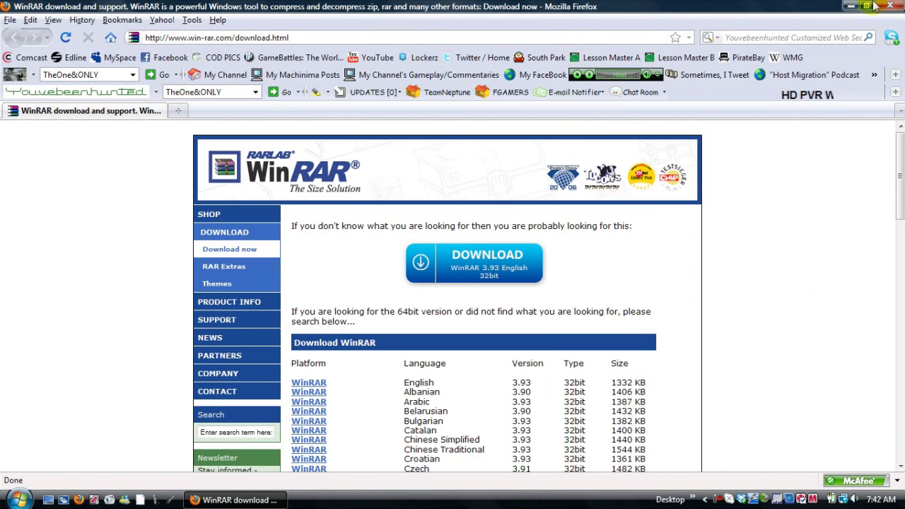
{"action": "left_click", "coordinate": [890, 6]}
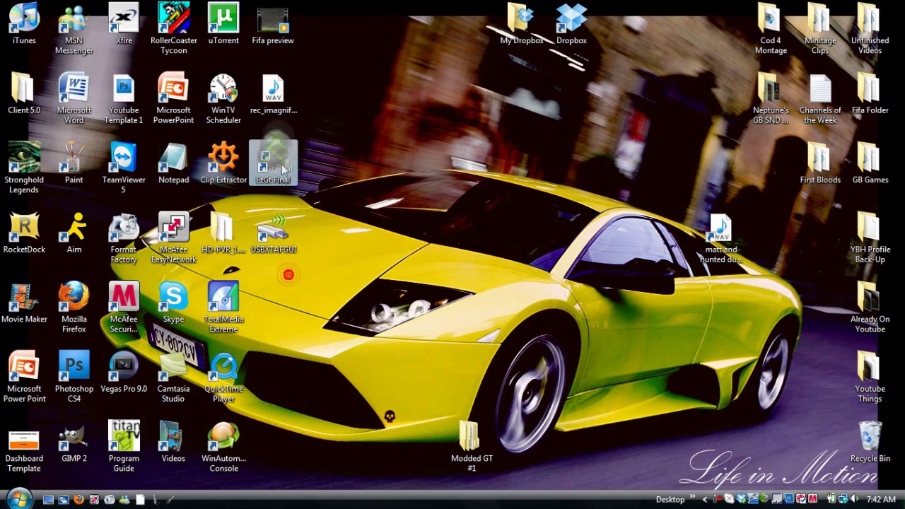
{"action": "left_click_drag", "start_coordinate": [348, 204], "coordinate": [259, 259]}
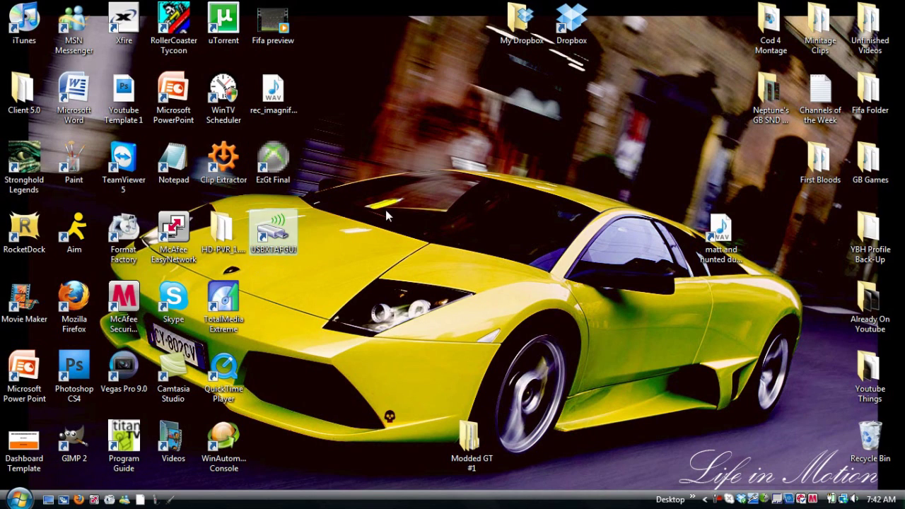
{"action": "left_click", "coordinate": [386, 215]}
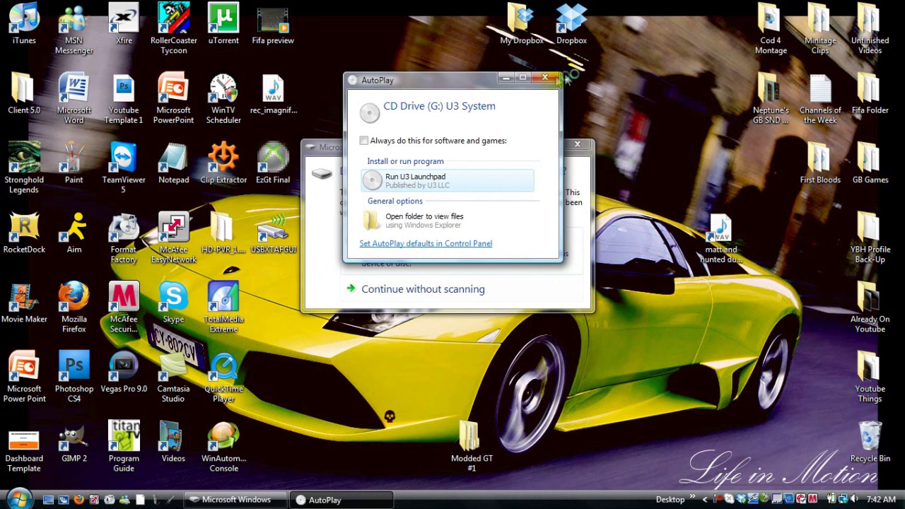
Dismiss the AutoPlay dialogs and the scan-and-fix dialog for the USB drive, without choosing any of their options
{"action": "left_click", "coordinate": [573, 77]}
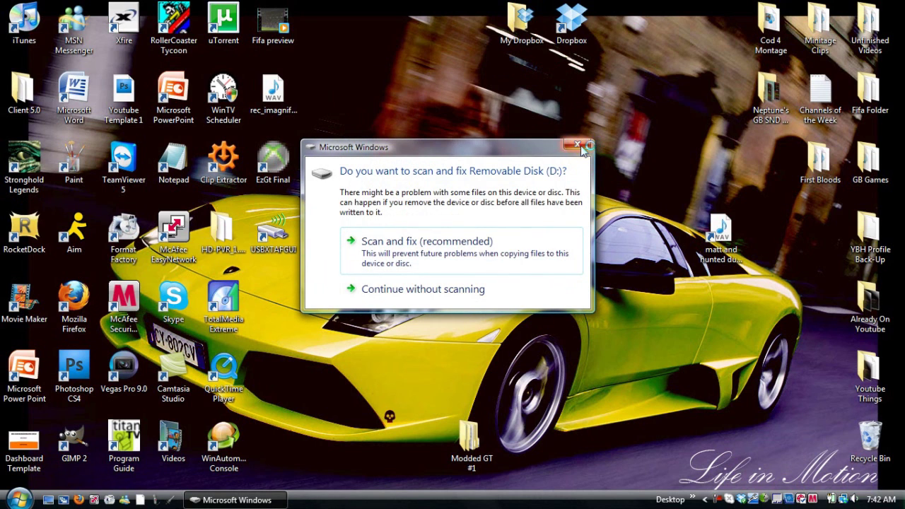
{"action": "left_click", "coordinate": [578, 146]}
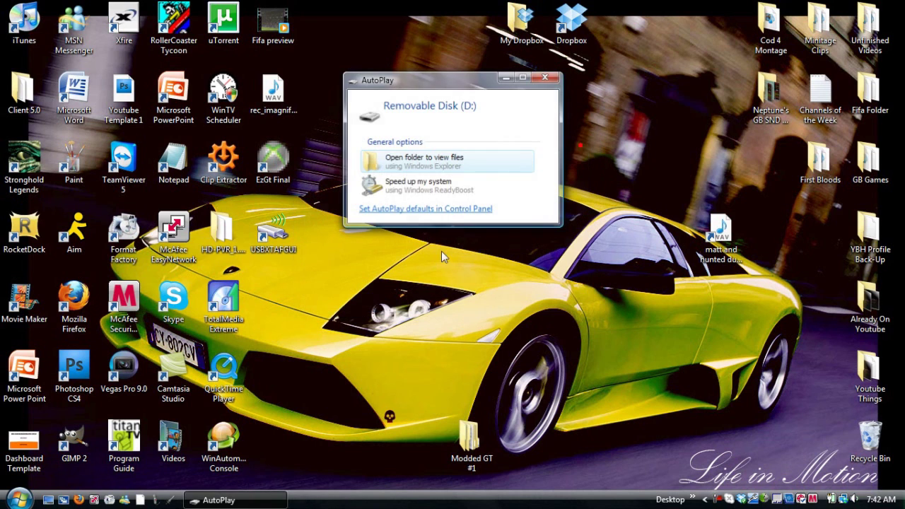
{"action": "left_click", "coordinate": [545, 77]}
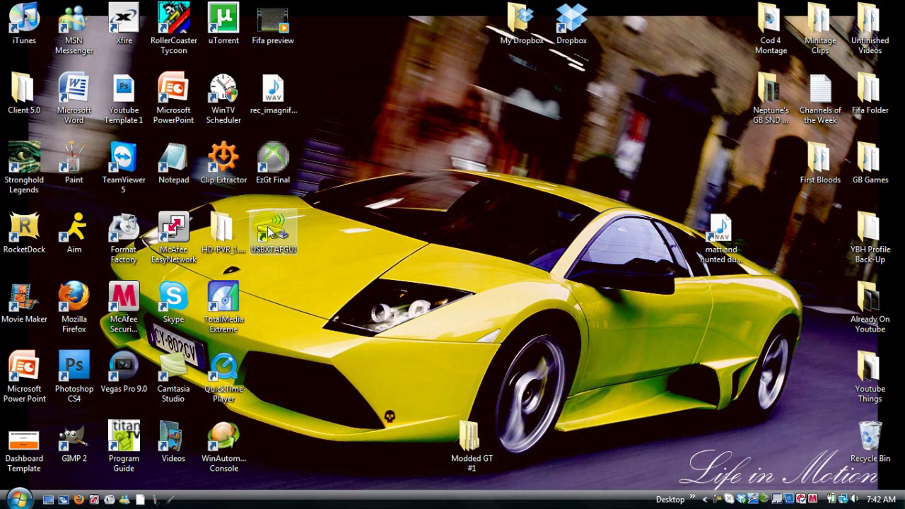
Open the USB device in USBXTAFGUI and browse from Content through the first profile folder down to the profile file
{"action": "double_click", "coordinate": [268, 232]}
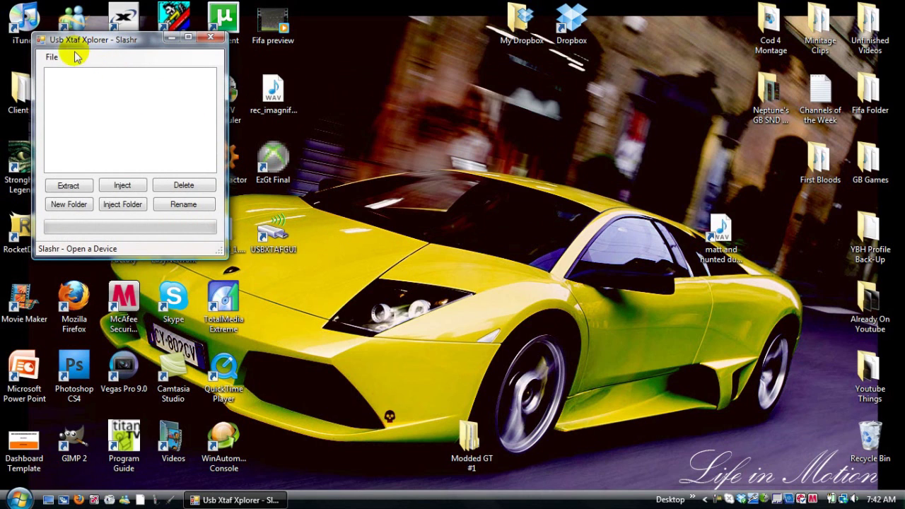
{"action": "left_click", "coordinate": [49, 60]}
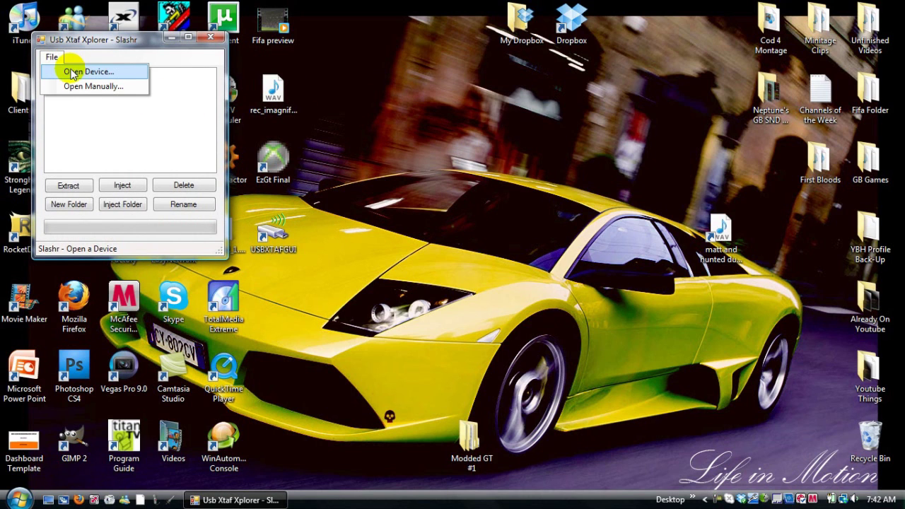
{"action": "left_click", "coordinate": [72, 74]}
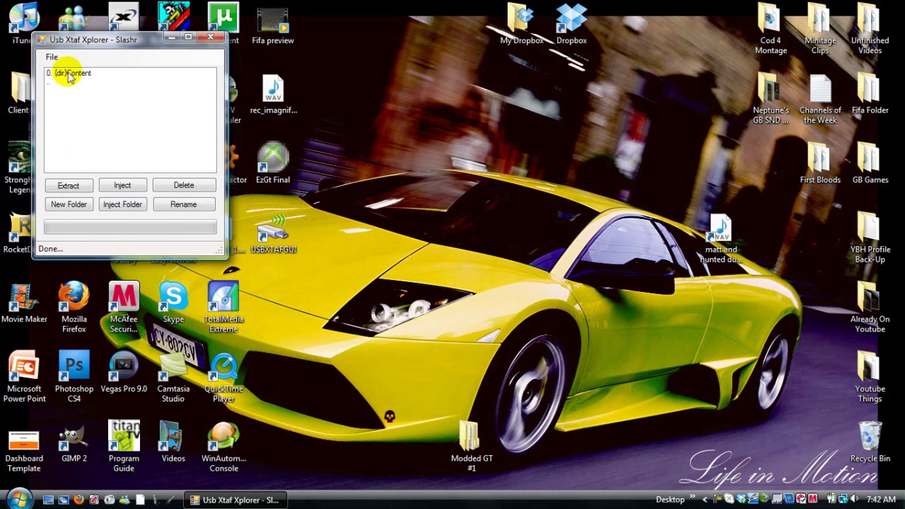
{"action": "left_click", "coordinate": [48, 74]}
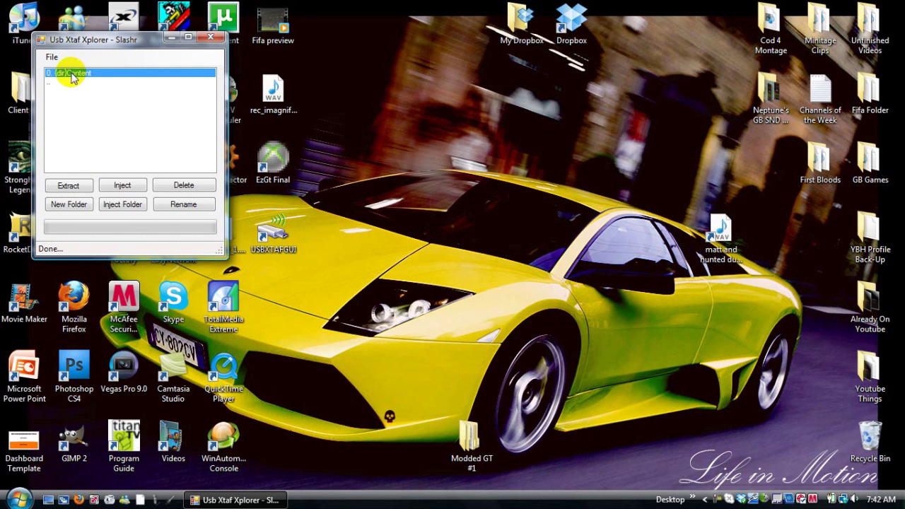
{"action": "double_click", "coordinate": [72, 74]}
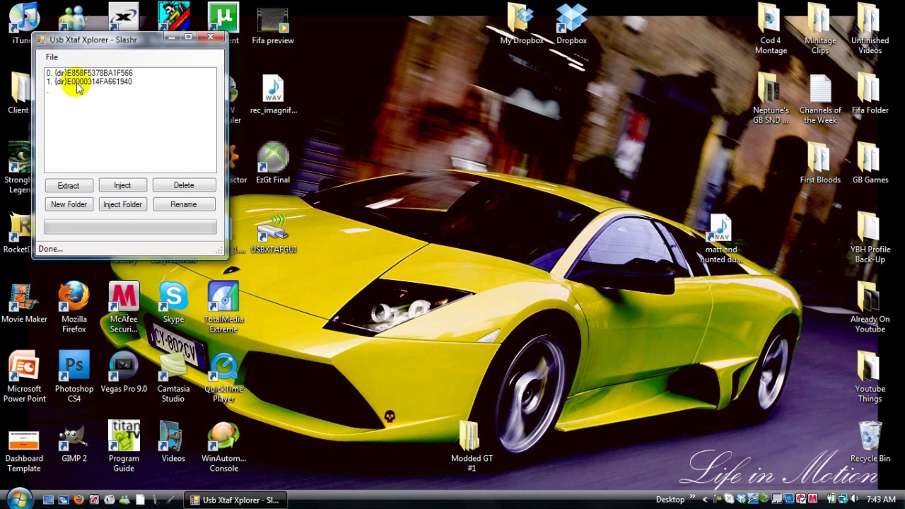
{"action": "left_click", "coordinate": [65, 73]}
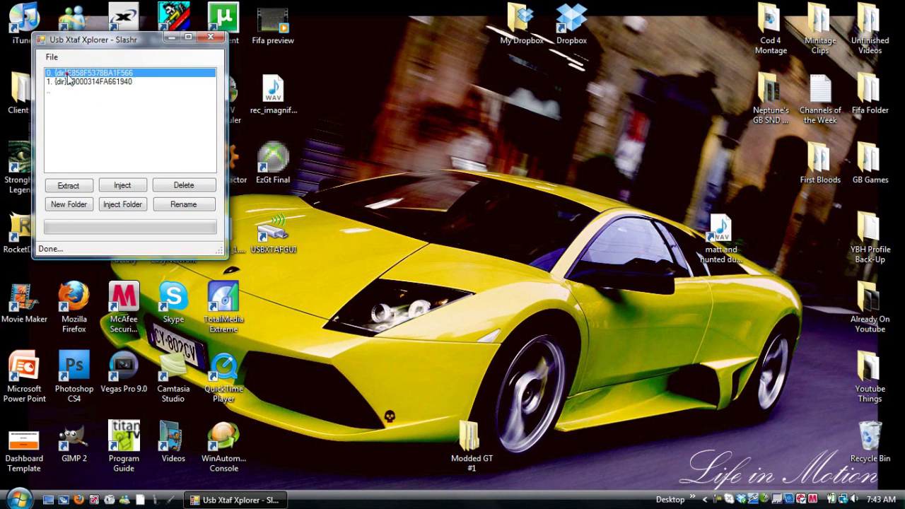
{"action": "double_click", "coordinate": [76, 73]}
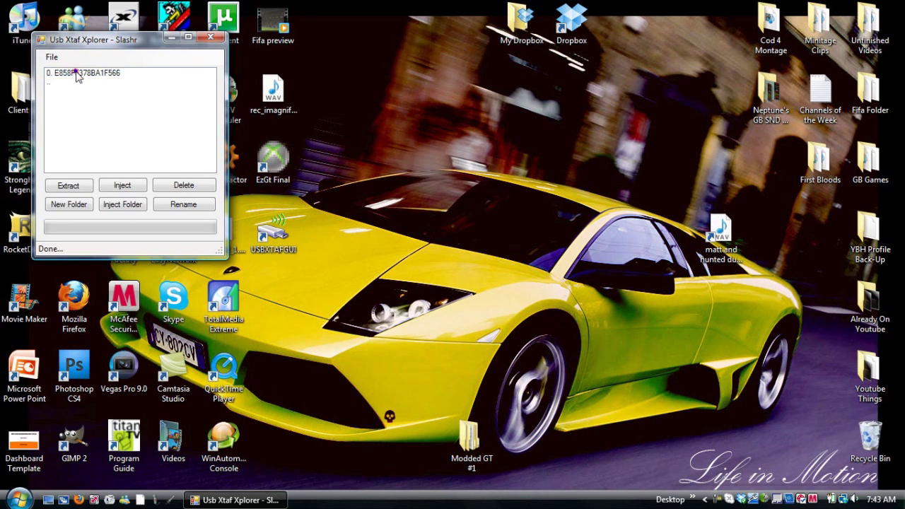
Extract the profile file to the Desktop under its existing name and close Usb Xtaf Xplorer
{"action": "left_click", "coordinate": [66, 73]}
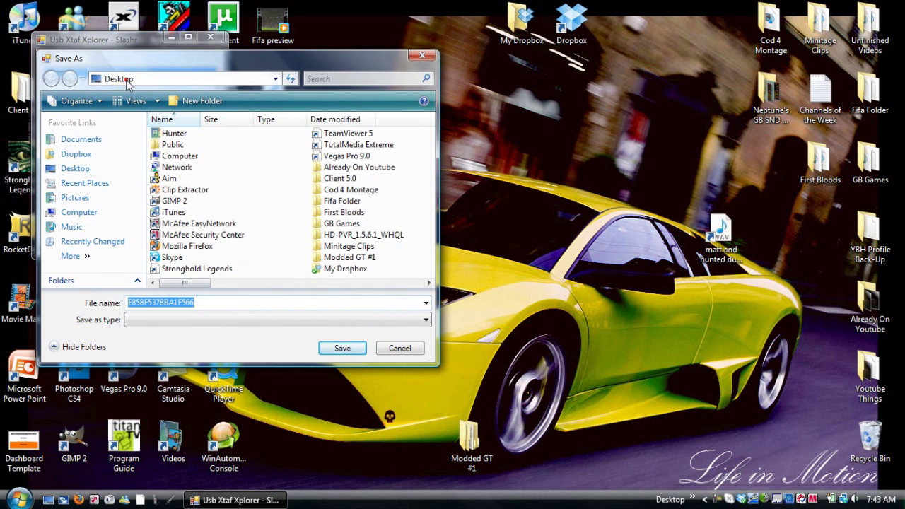
{"action": "left_click", "coordinate": [118, 78]}
{"action": "left_click", "coordinate": [342, 348]}
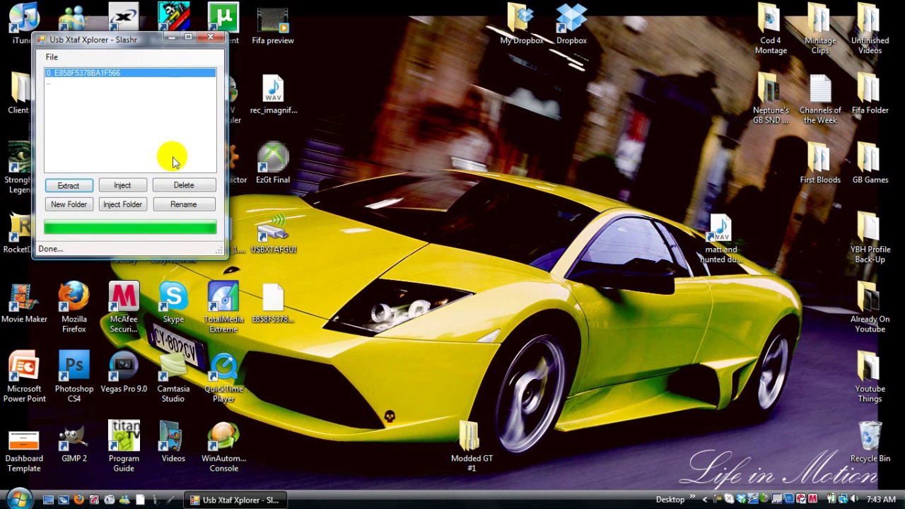
{"action": "left_click", "coordinate": [210, 37]}
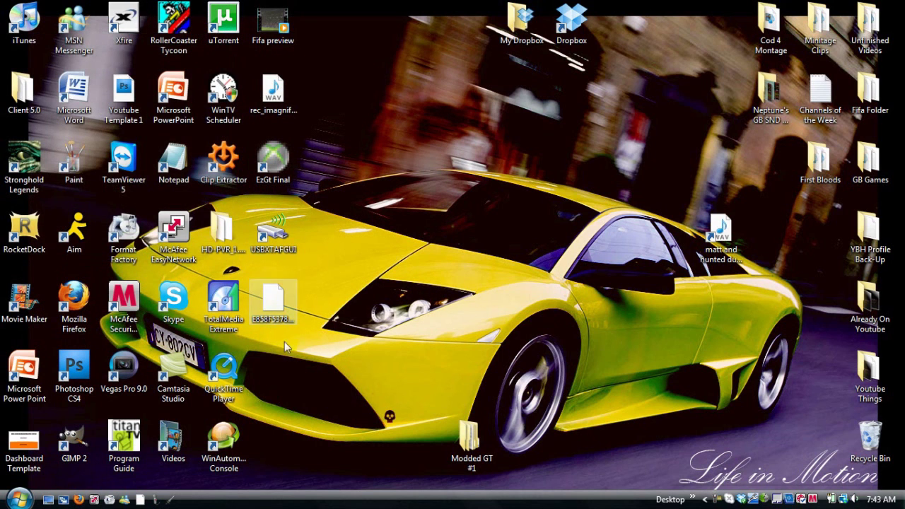
Move the extracted profile file to the free desktop spot beside the TotalMedia Extreme shortcut, one column apart
{"action": "left_click_drag", "start_coordinate": [273, 306], "coordinate": [282, 380]}
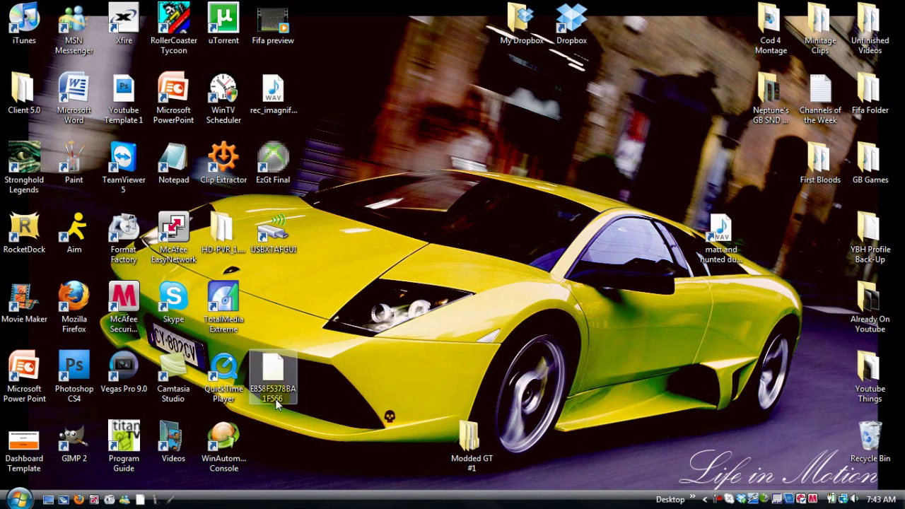
{"action": "mouse_move", "coordinate": [282, 381]}
{"action": "left_click_drag", "start_coordinate": [279, 374], "coordinate": [329, 306]}
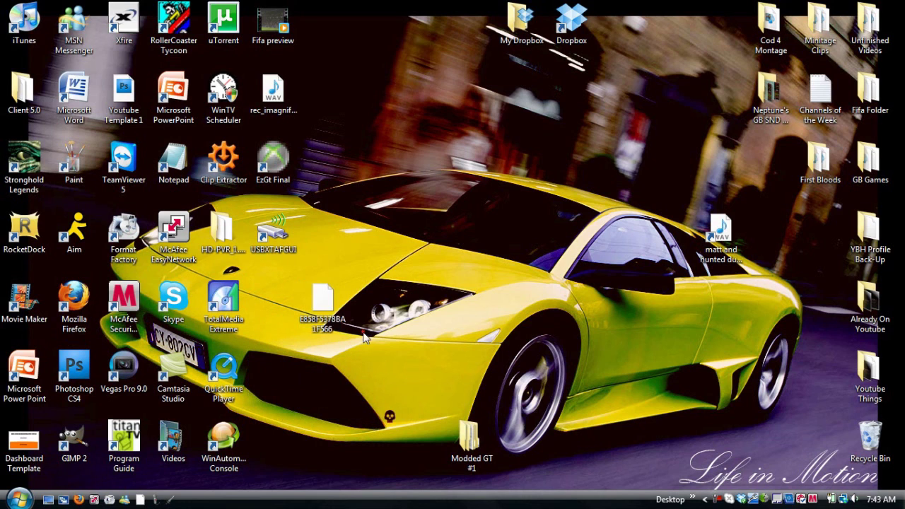
Launch EzGt Final and USBXTAFGUI, browse the USB device to its profile file again, and place the two windows side by side
{"action": "double_click", "coordinate": [272, 173]}
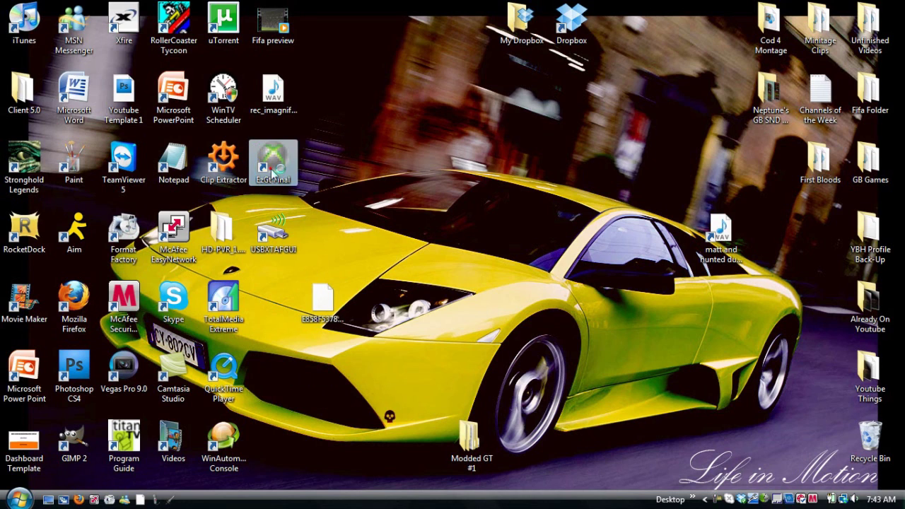
{"action": "double_click", "coordinate": [276, 235]}
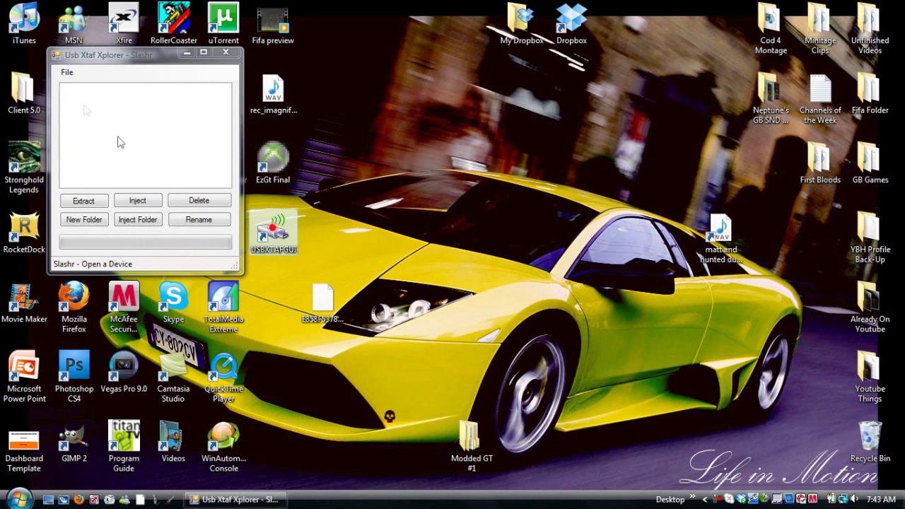
{"action": "left_click", "coordinate": [67, 72]}
{"action": "left_click", "coordinate": [80, 85]}
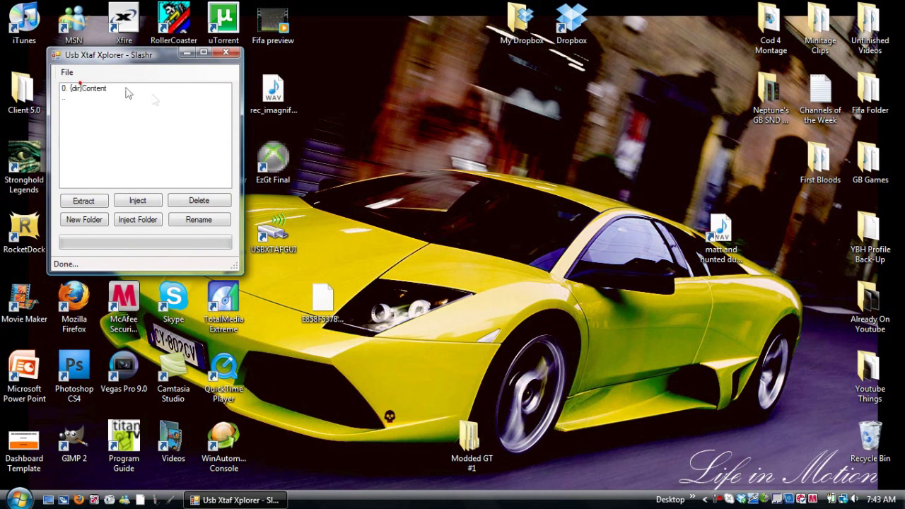
{"action": "left_click", "coordinate": [261, 70]}
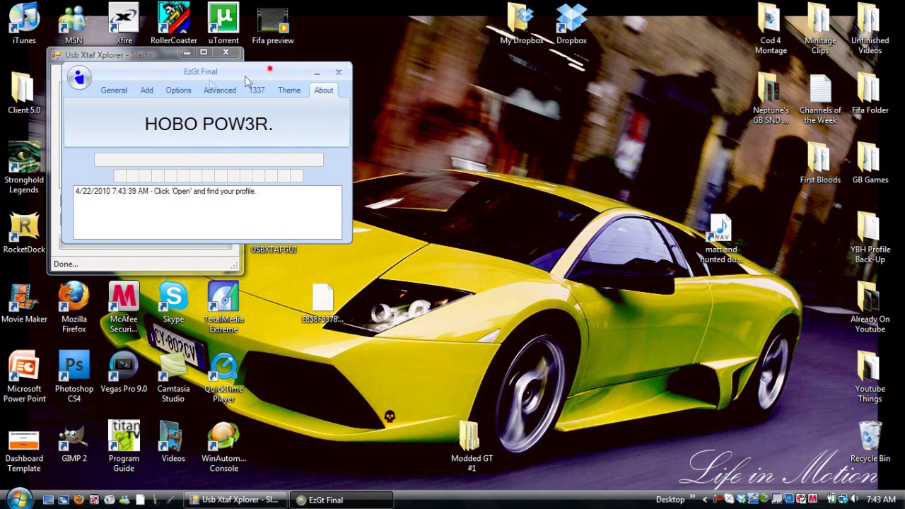
{"action": "left_click", "coordinate": [90, 89]}
{"action": "double_click", "coordinate": [90, 88]}
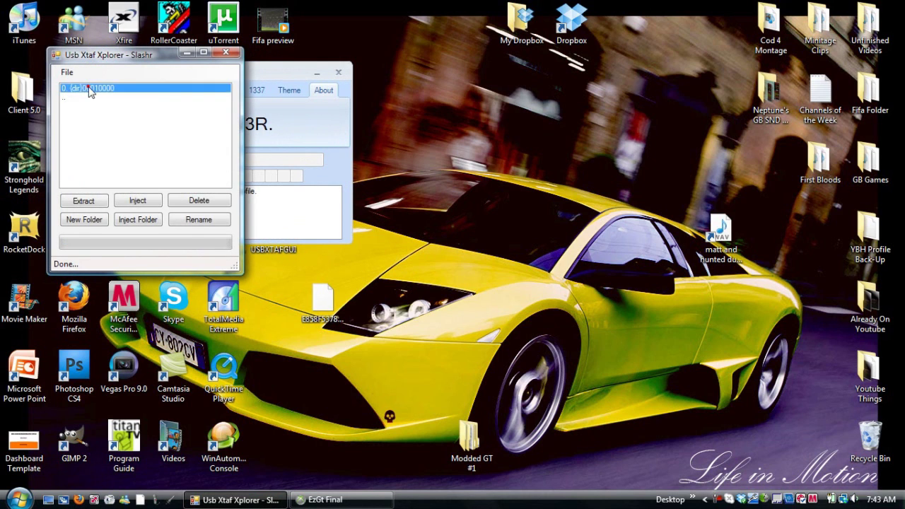
{"action": "left_click_drag", "start_coordinate": [287, 72], "coordinate": [417, 95]}
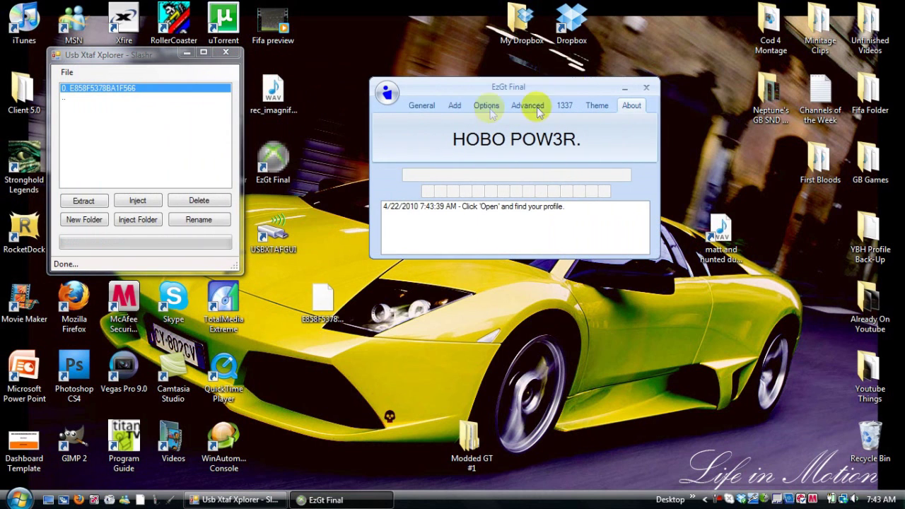
Open the extracted profile file from the Desktop in EzGt Final
{"action": "left_click", "coordinate": [386, 95]}
{"action": "left_click", "coordinate": [412, 112]}
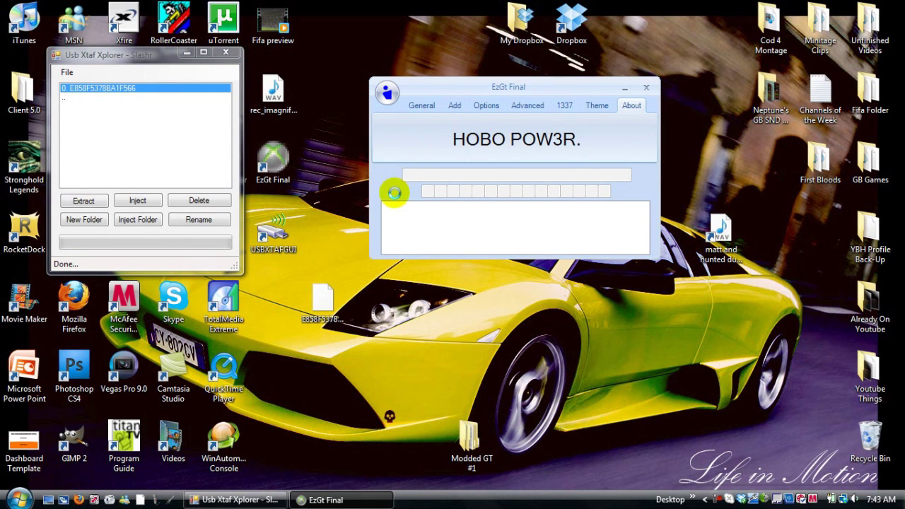
{"action": "left_click", "coordinate": [640, 204]}
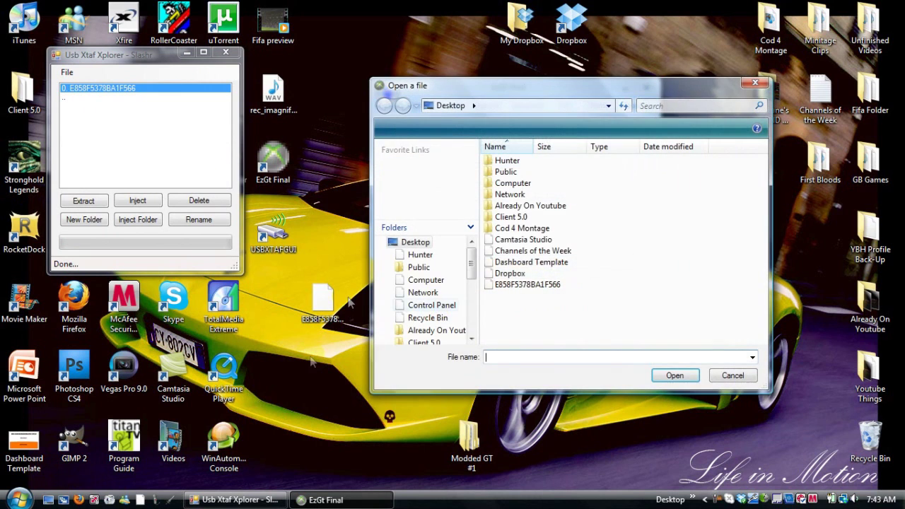
{"action": "left_click_drag", "start_coordinate": [530, 339], "coordinate": [678, 346]}
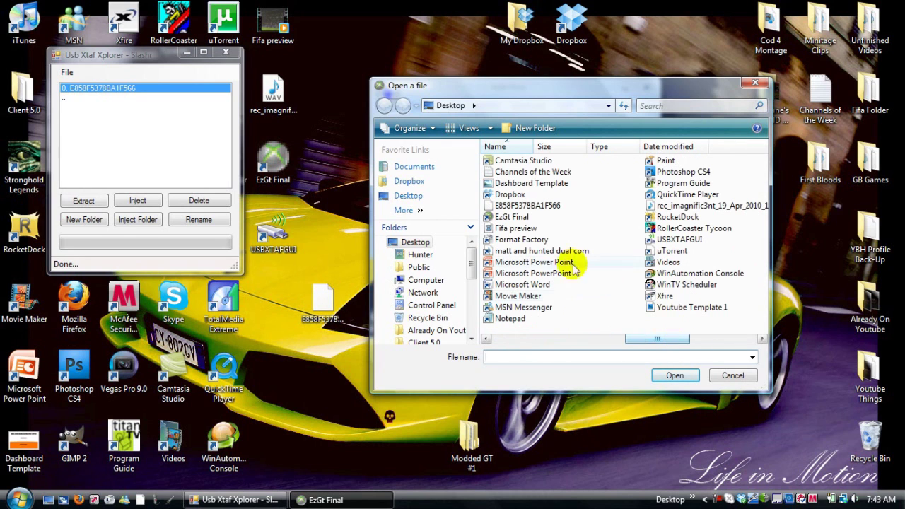
{"action": "double_click", "coordinate": [523, 206]}
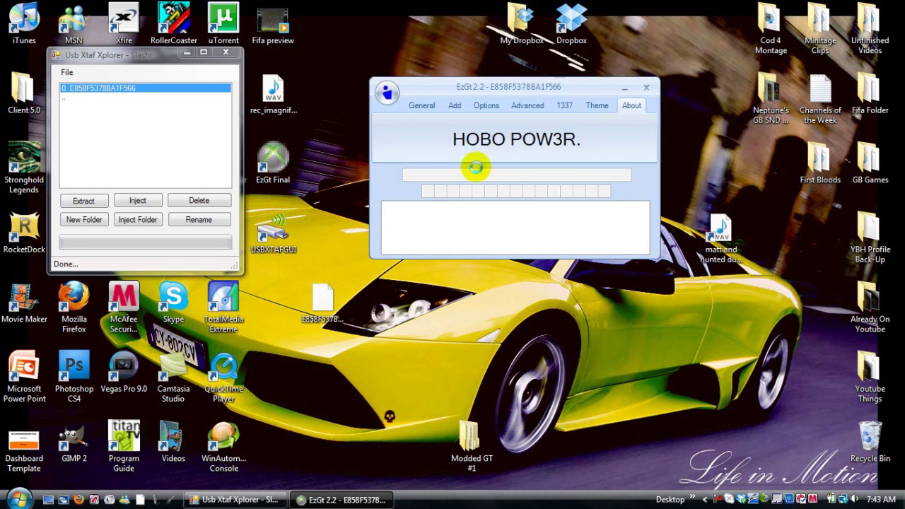
Replace the profile's gamertag with ModdedGT followed by four controller-button symbols
{"action": "left_click_drag", "start_coordinate": [555, 176], "coordinate": [481, 174]}
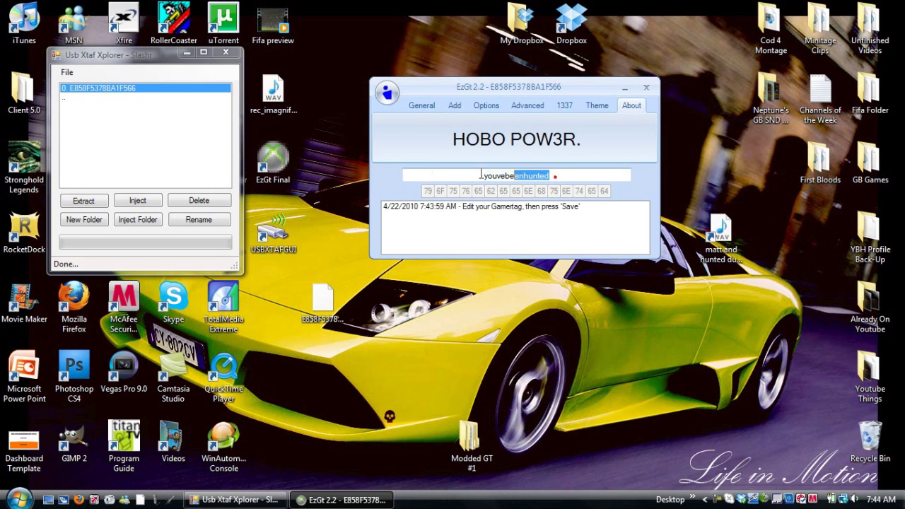
{"action": "key", "text": "BackSpace"}
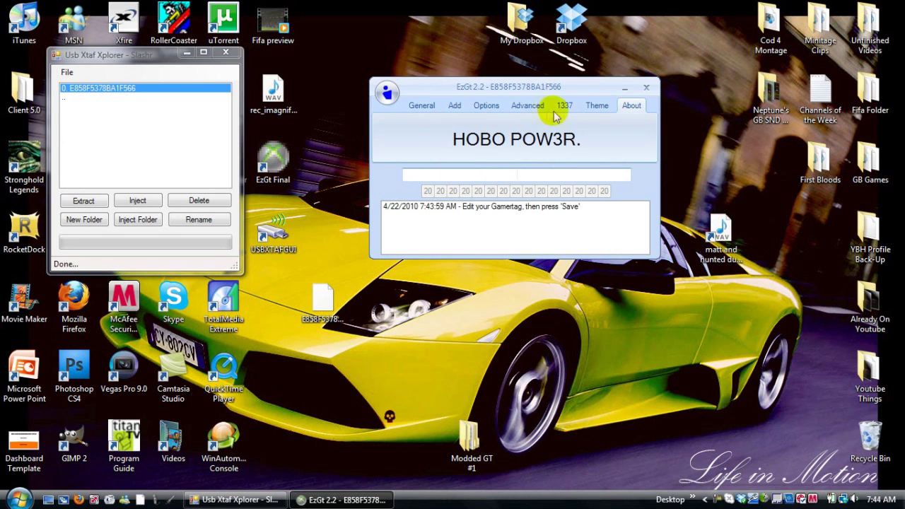
{"action": "left_click", "coordinate": [455, 106]}
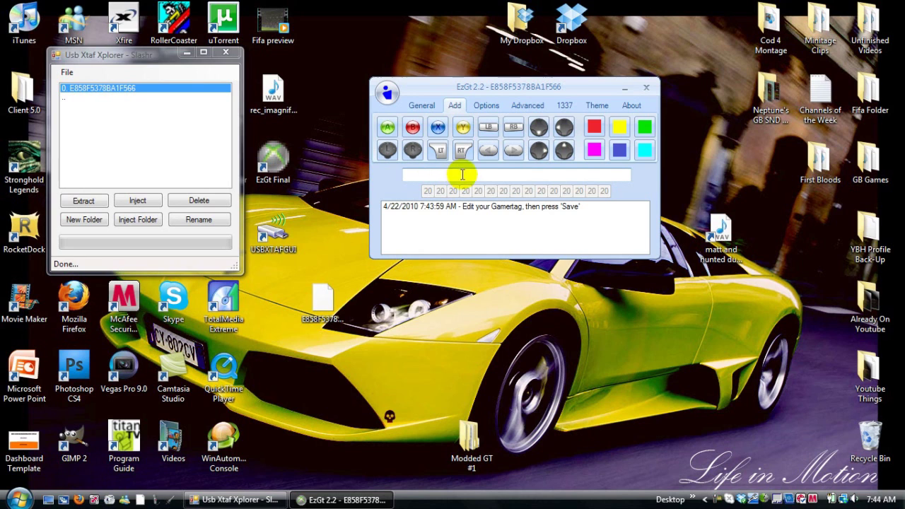
{"action": "right_click", "coordinate": [463, 175]}
{"action": "left_click", "coordinate": [441, 178]}
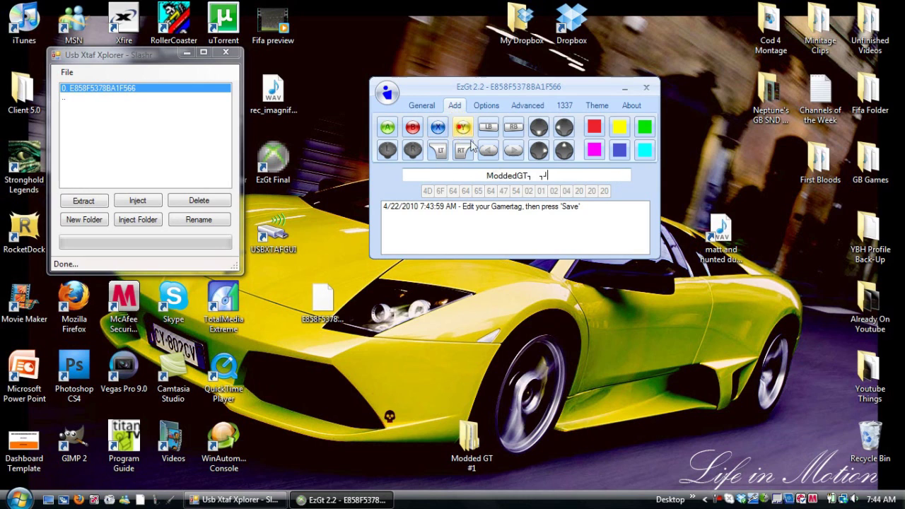
Put the green colour code ^2 in front of ModdedGT and append the right-stick symbol to the gamertag
{"action": "left_click", "coordinate": [493, 176]}
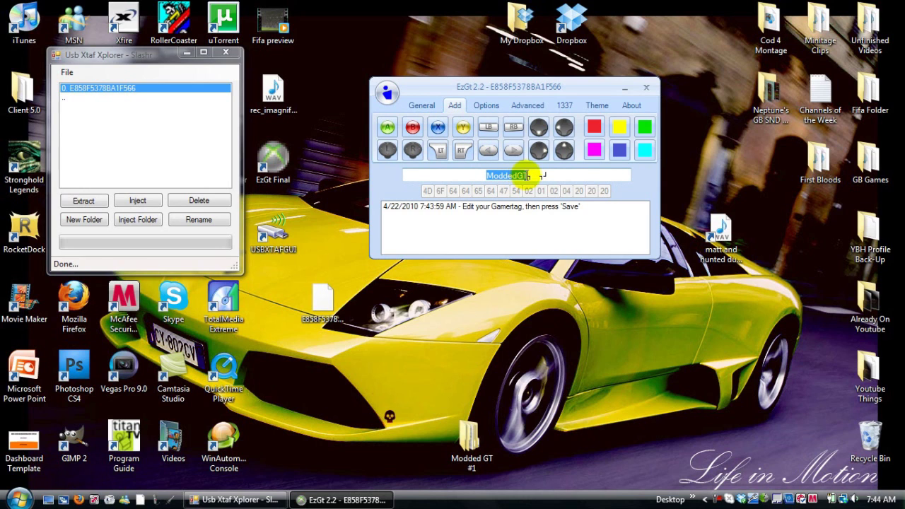
{"action": "left_click", "coordinate": [641, 125]}
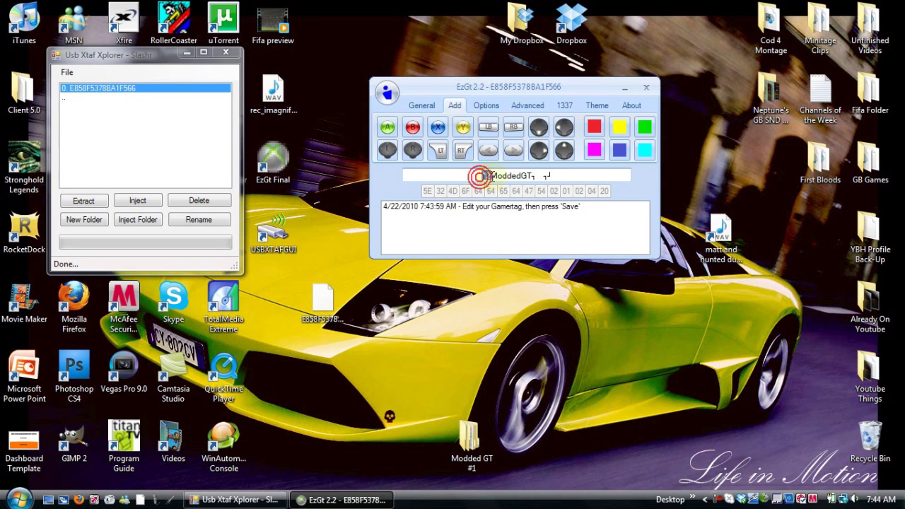
{"action": "left_click_drag", "start_coordinate": [480, 176], "coordinate": [490, 176]}
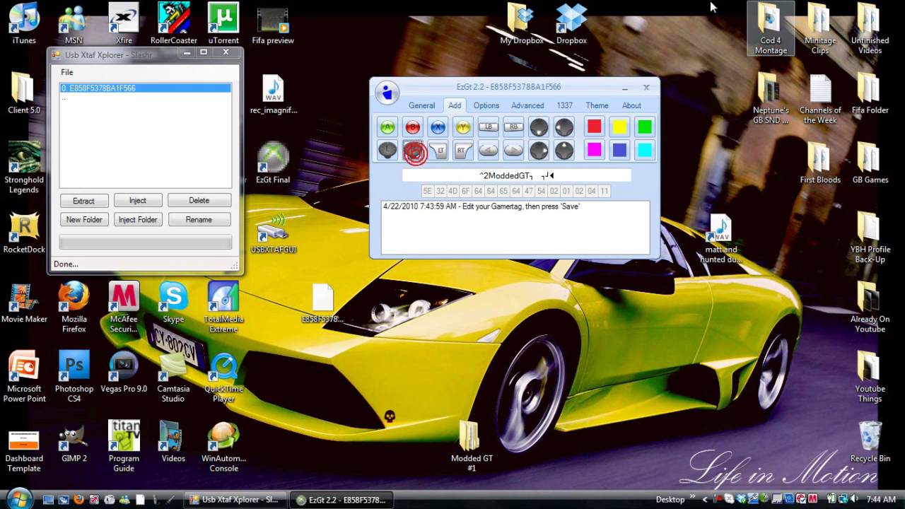
{"action": "left_click_drag", "start_coordinate": [565, 175], "coordinate": [510, 174]}
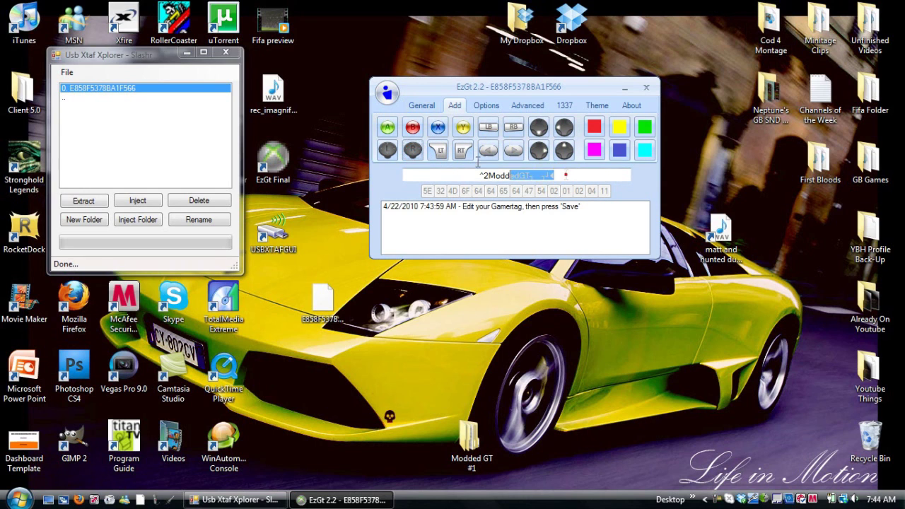
{"action": "left_click", "coordinate": [398, 93]}
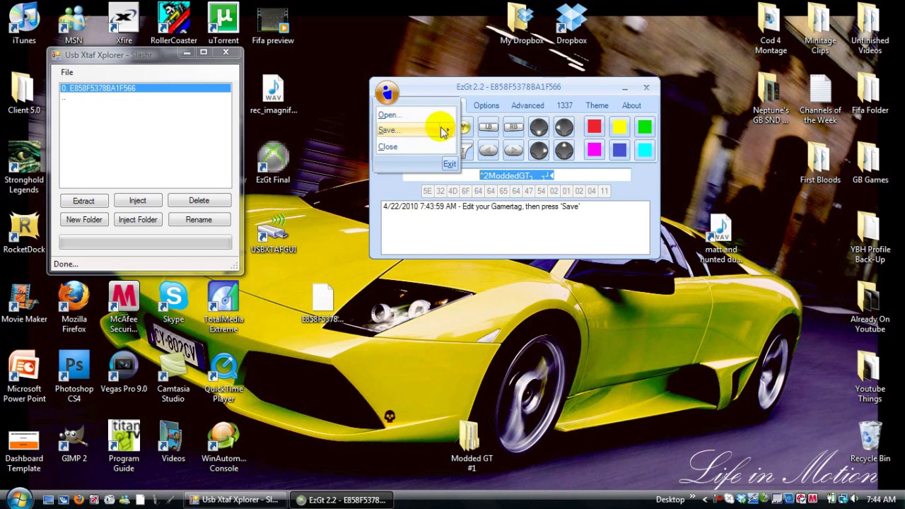
{"action": "left_click", "coordinate": [594, 93]}
{"action": "left_click", "coordinate": [332, 339]}
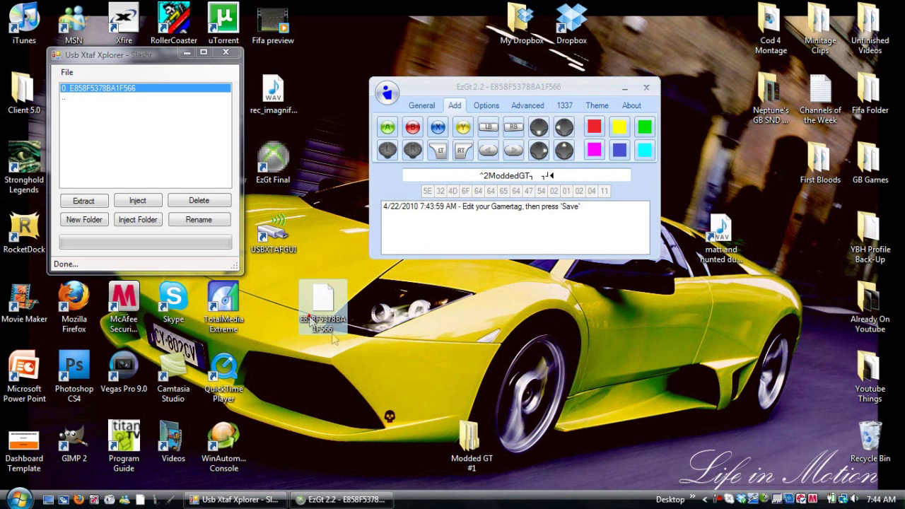
{"action": "right_click", "coordinate": [309, 303]}
{"action": "left_click", "coordinate": [343, 403]}
{"action": "right_click", "coordinate": [417, 361]}
{"action": "left_click", "coordinate": [852, 276]}
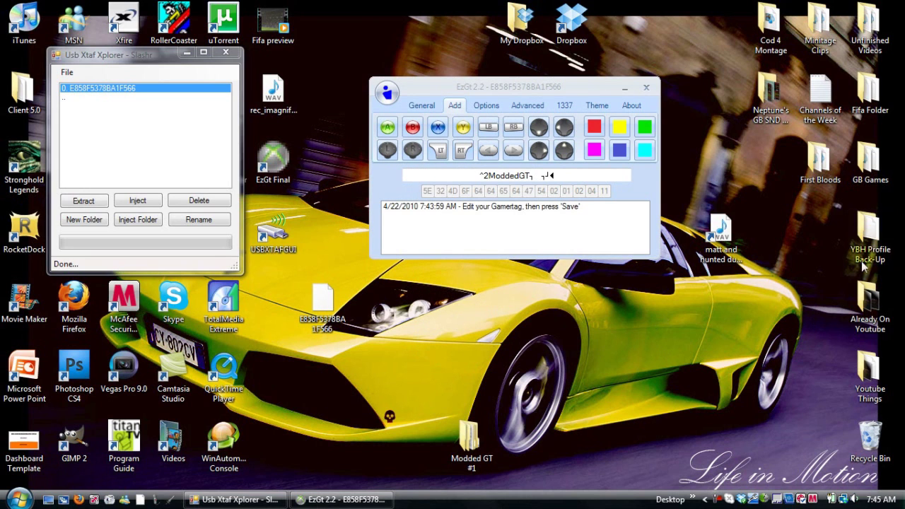
Back up the extracted profile file by copying it from the Desktop into a new Desktop folder
{"action": "right_click", "coordinate": [428, 338]}
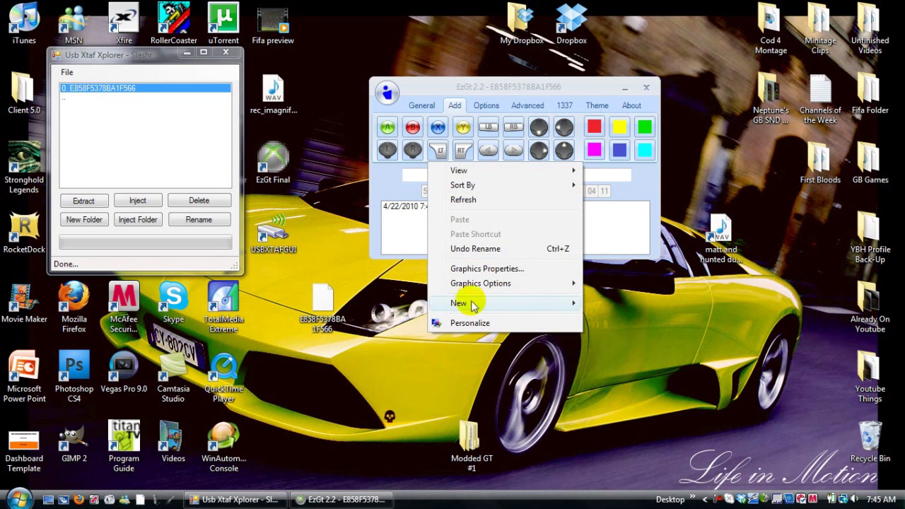
{"action": "mouse_move", "coordinate": [521, 303]}
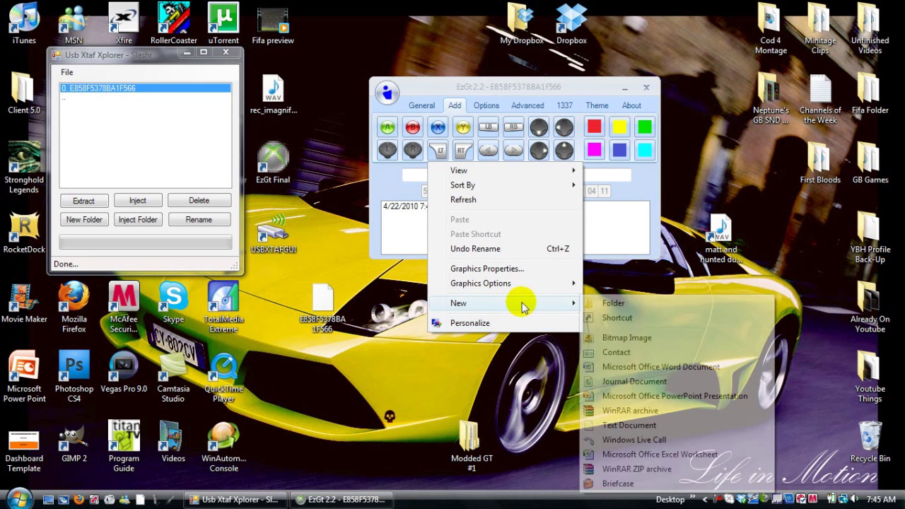
{"action": "left_click", "coordinate": [606, 302]}
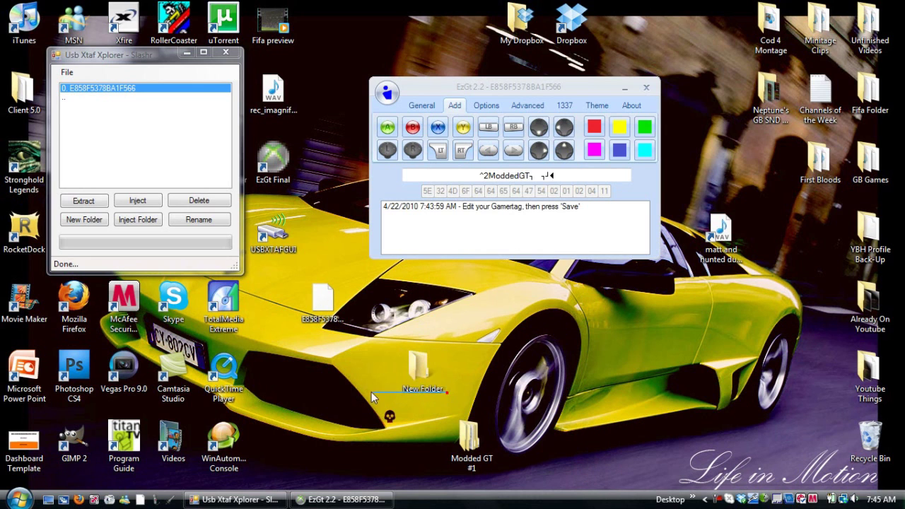
{"action": "right_click", "coordinate": [326, 311]}
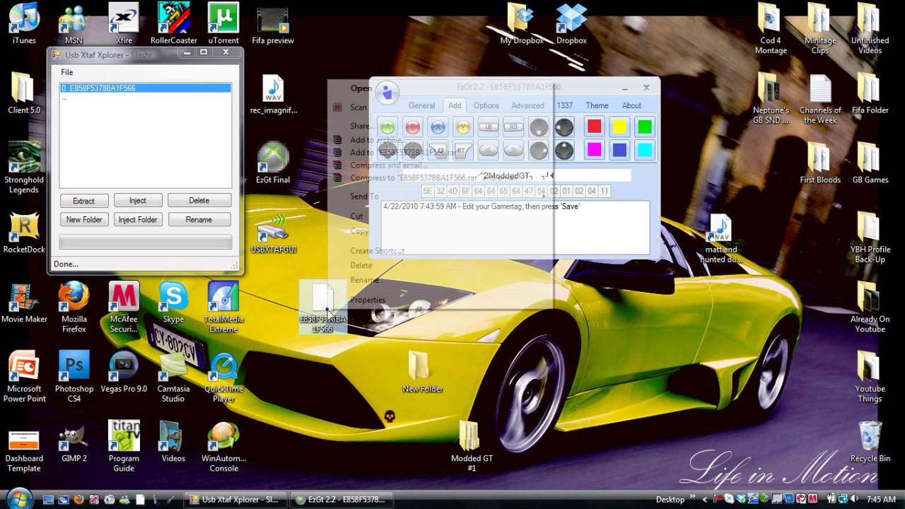
{"action": "left_click", "coordinate": [360, 231]}
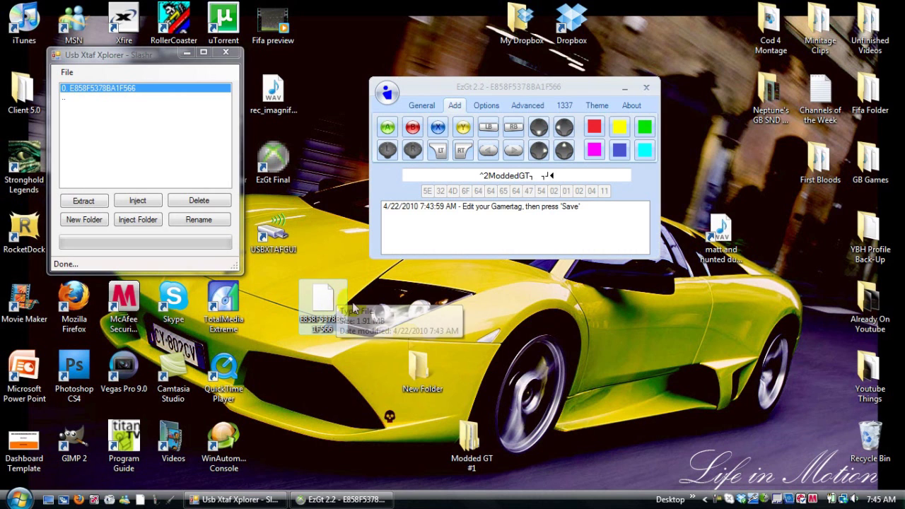
{"action": "double_click", "coordinate": [417, 368]}
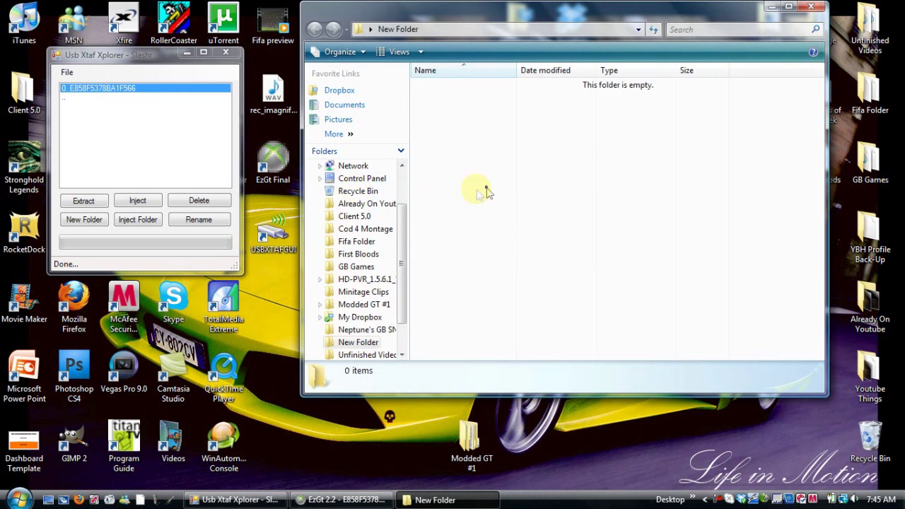
{"action": "right_click", "coordinate": [486, 190]}
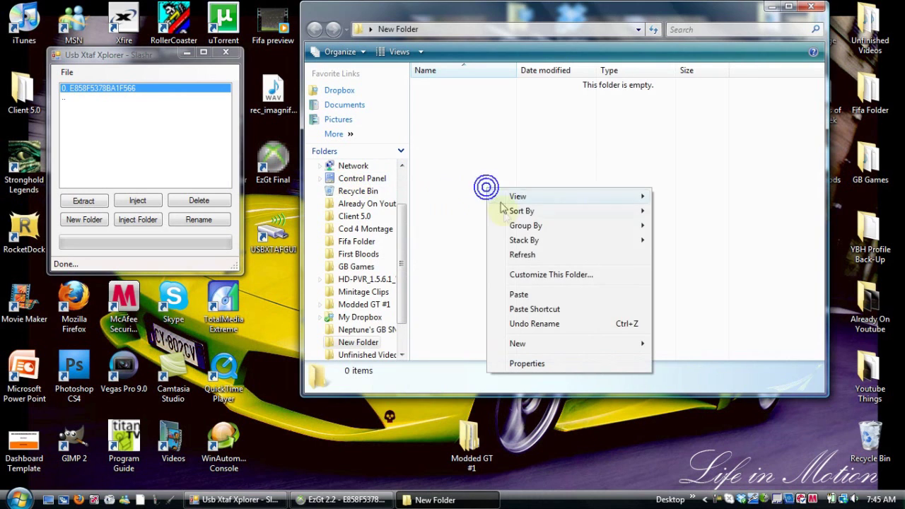
{"action": "left_click", "coordinate": [518, 294]}
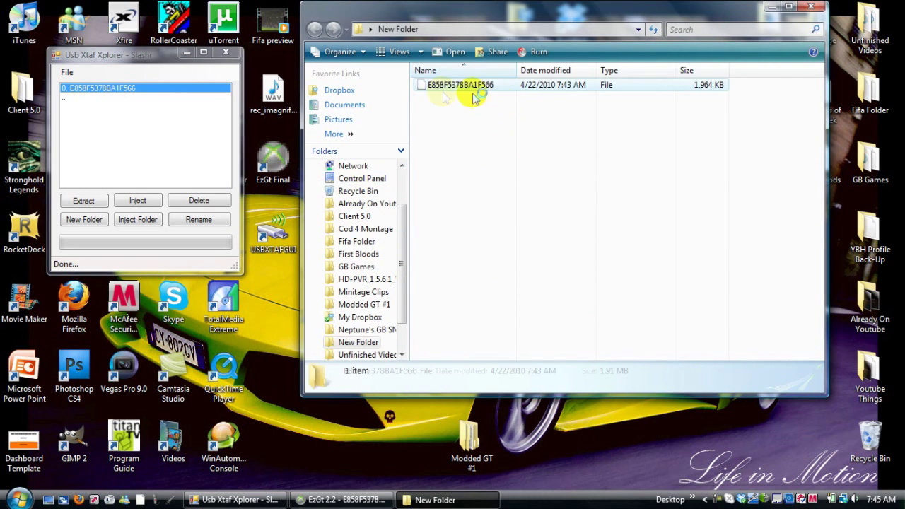
{"action": "left_click", "coordinate": [551, 109]}
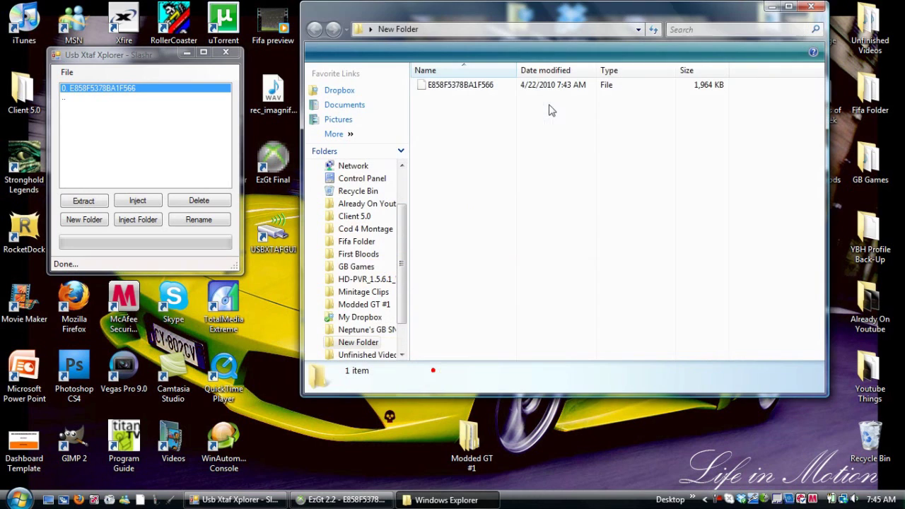
{"action": "left_click", "coordinate": [811, 6]}
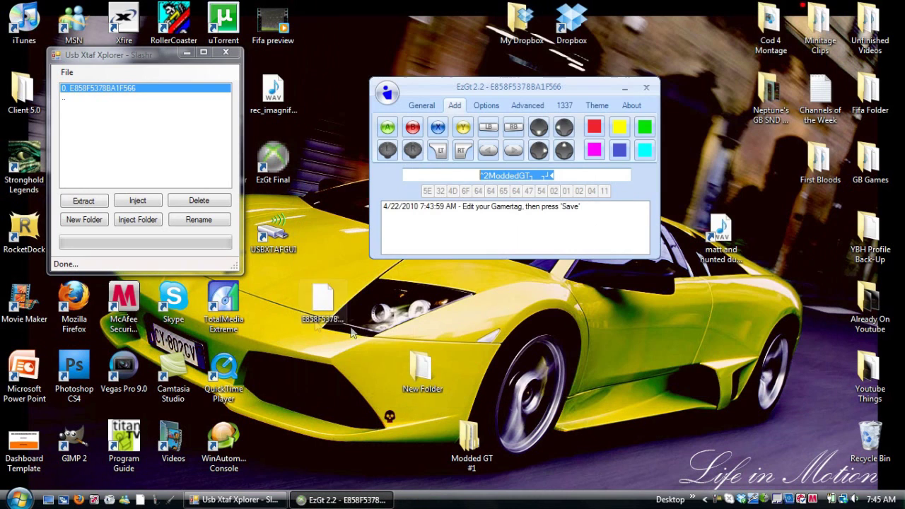
Save the modded profile from EzGt to the Desktop and close EzGt
{"action": "double_click", "coordinate": [578, 175]}
{"action": "left_click", "coordinate": [570, 176]}
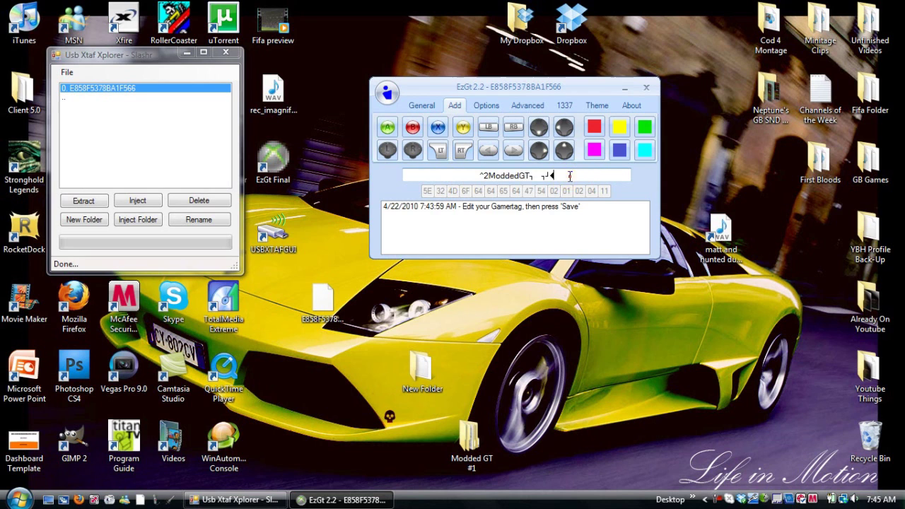
{"action": "left_click", "coordinate": [386, 93]}
{"action": "mouse_move", "coordinate": [403, 130]}
{"action": "left_click", "coordinate": [484, 132]}
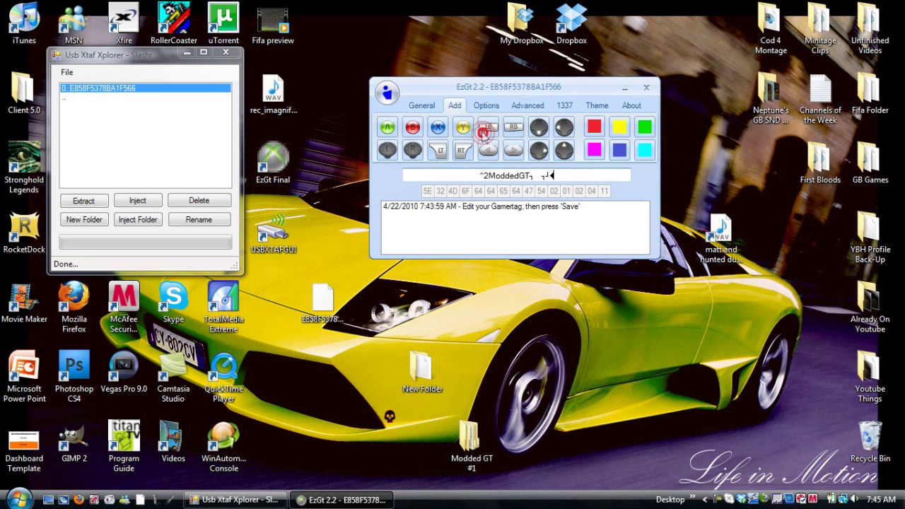
{"action": "left_click", "coordinate": [378, 201]}
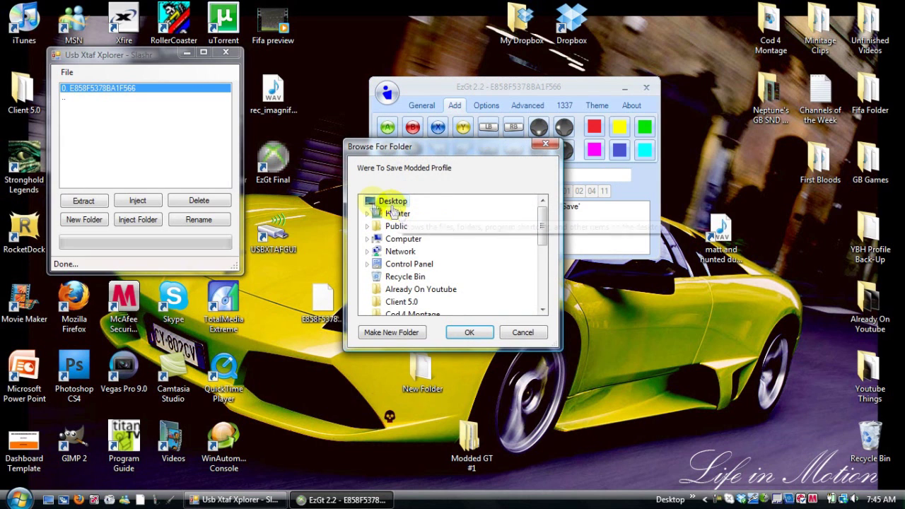
{"action": "left_click", "coordinate": [475, 333]}
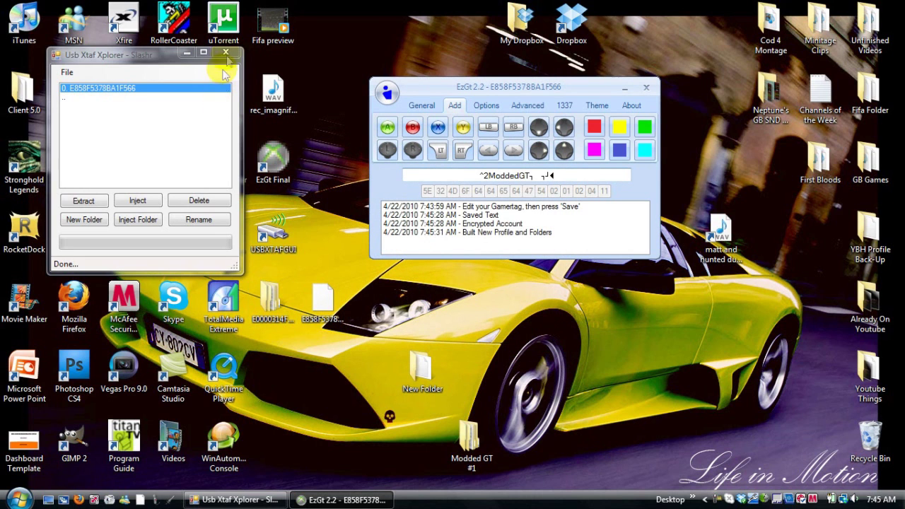
{"action": "left_click", "coordinate": [645, 87]}
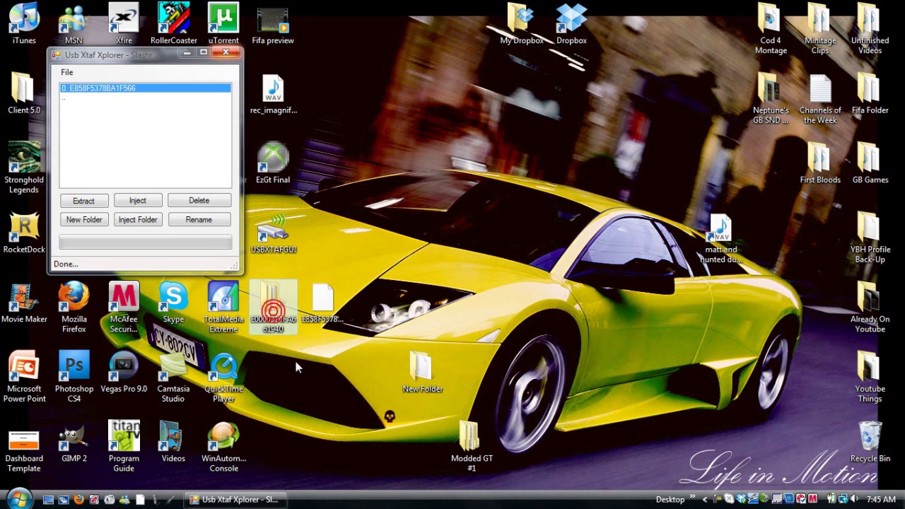
Inspect the E0000314FA661940 folder on the Desktop through FFFE07D1 and 00010000 down to its profile file
{"action": "left_click", "coordinate": [269, 309]}
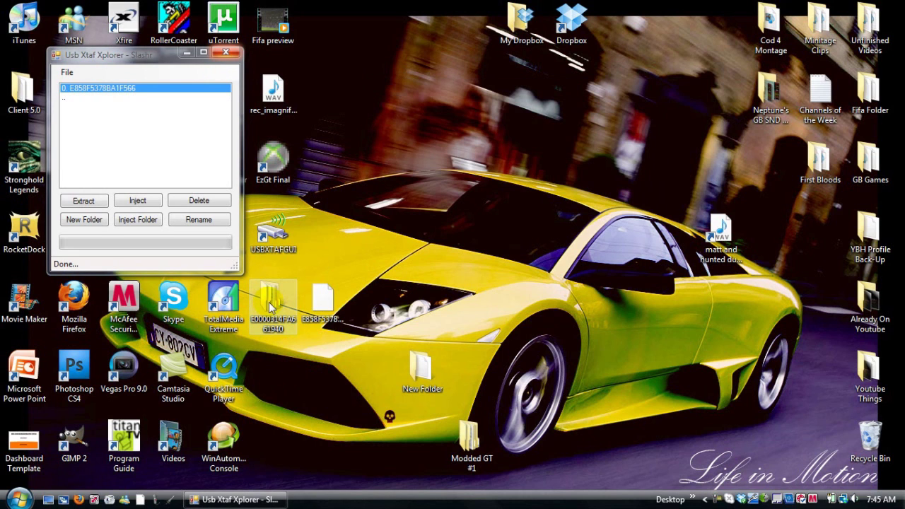
{"action": "double_click", "coordinate": [274, 300]}
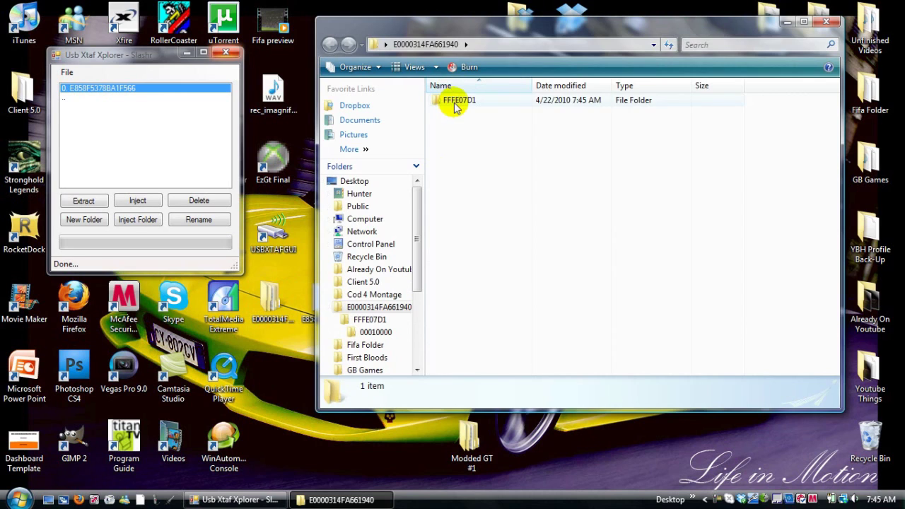
{"action": "double_click", "coordinate": [453, 104]}
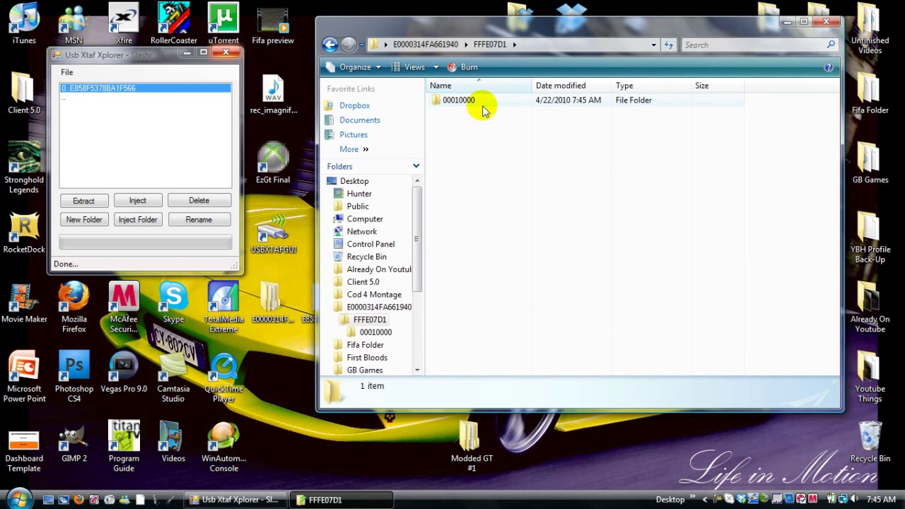
{"action": "double_click", "coordinate": [481, 105]}
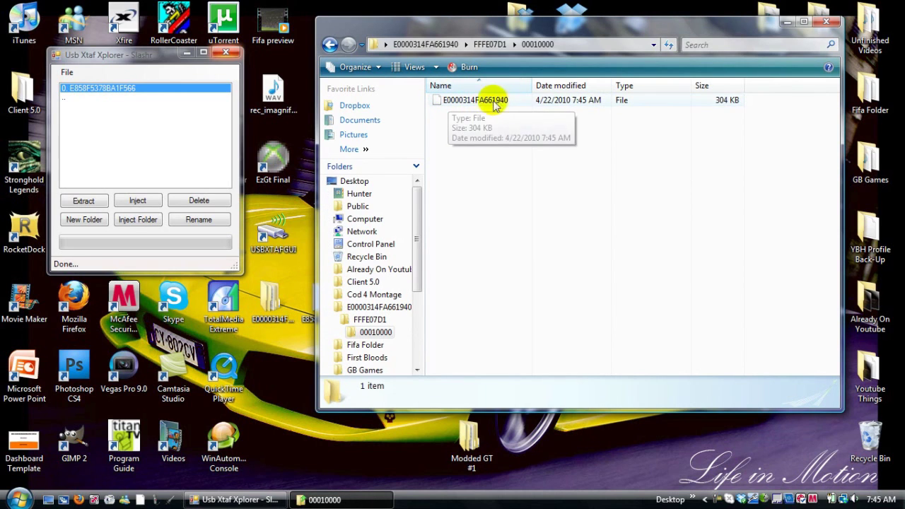
{"action": "left_click", "coordinate": [825, 22]}
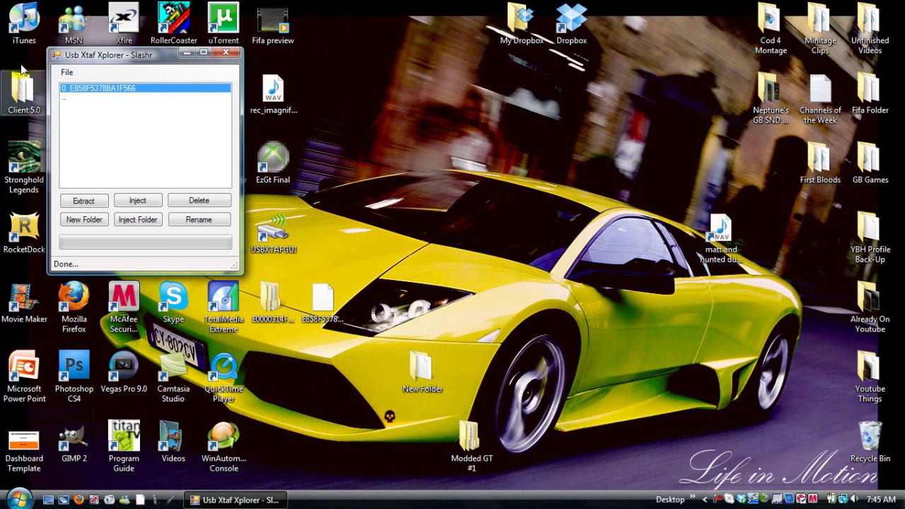
Add the E0000314FA661940 folder from the Desktop to the USB device's Content directory and close Usb Xtaf Xplorer
{"action": "double_click", "coordinate": [68, 100]}
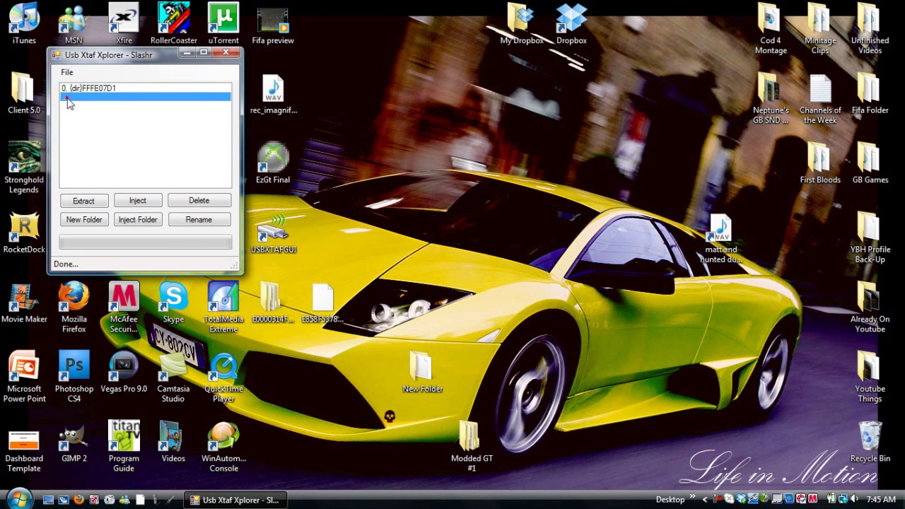
{"action": "double_click", "coordinate": [68, 101]}
{"action": "double_click", "coordinate": [69, 101]}
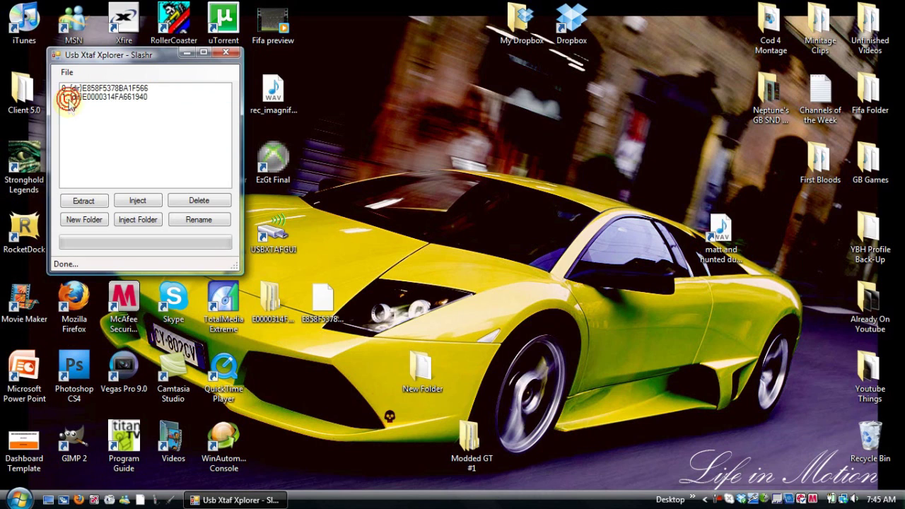
{"action": "double_click", "coordinate": [70, 101]}
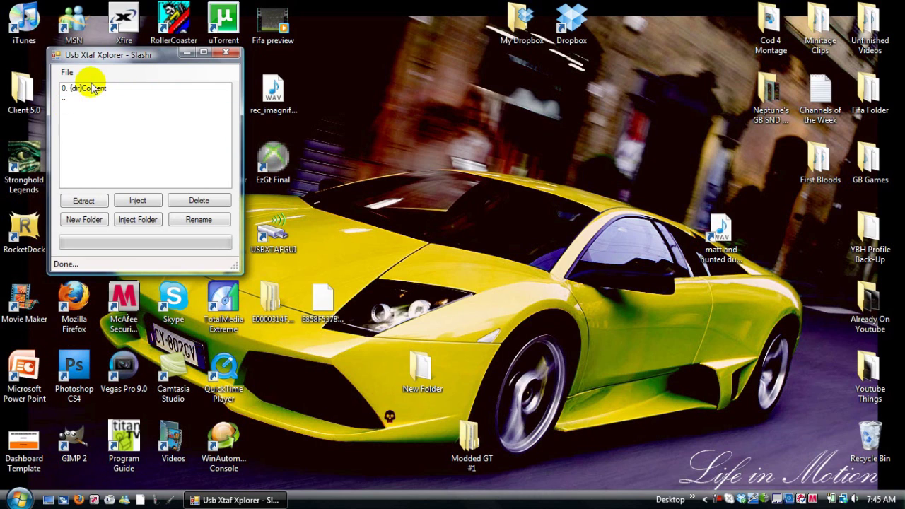
{"action": "left_click", "coordinate": [76, 89]}
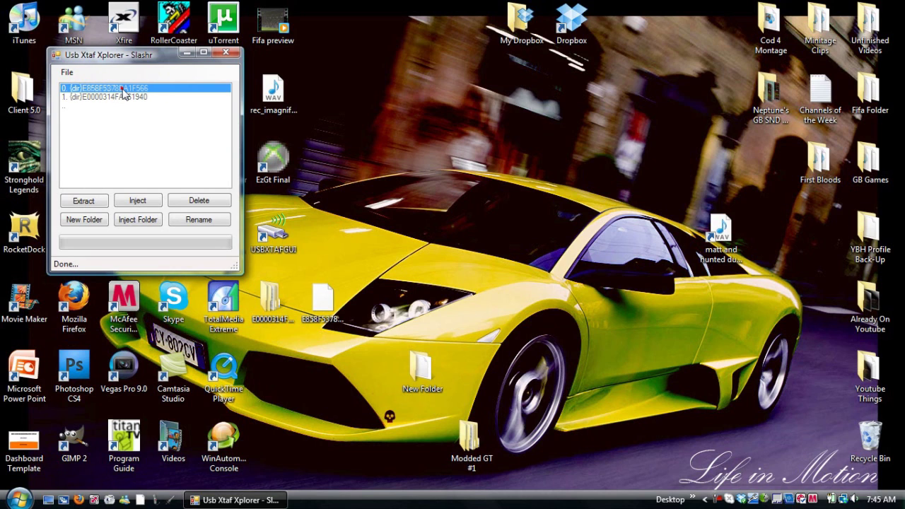
{"action": "left_click", "coordinate": [65, 98]}
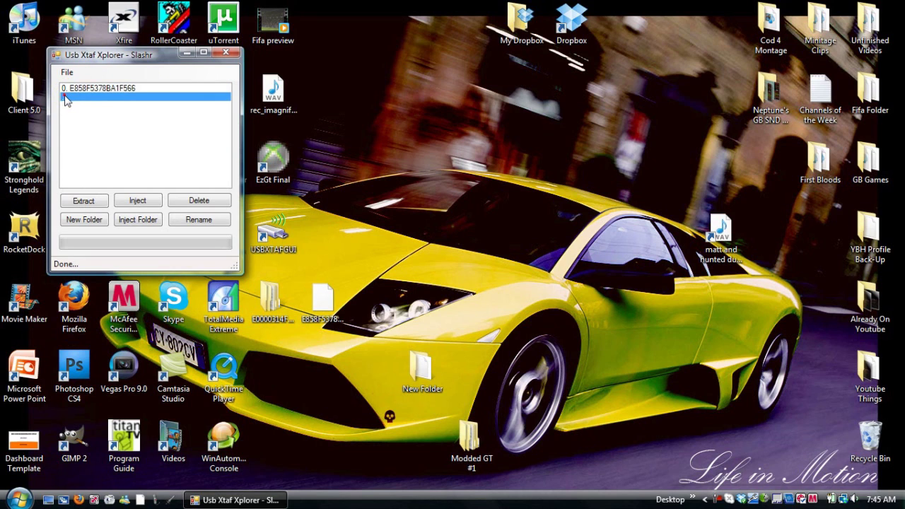
{"action": "double_click", "coordinate": [65, 98]}
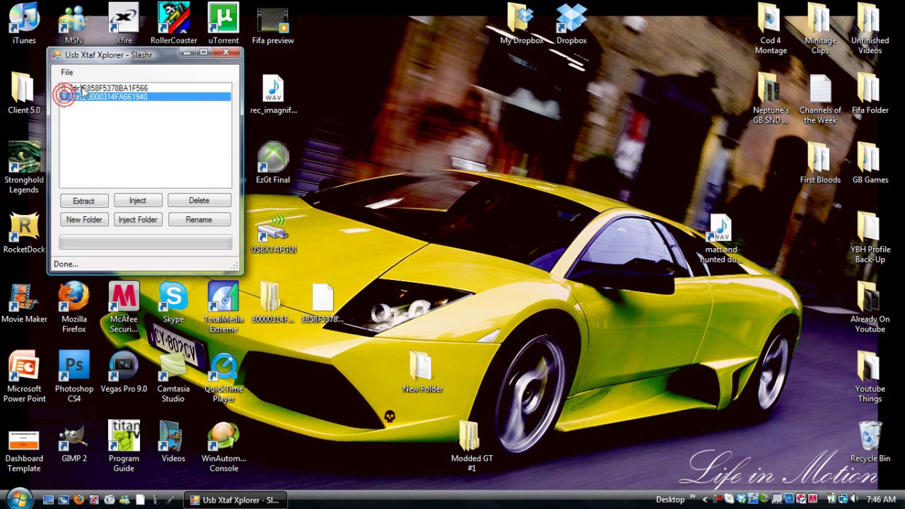
{"action": "left_click", "coordinate": [79, 88]}
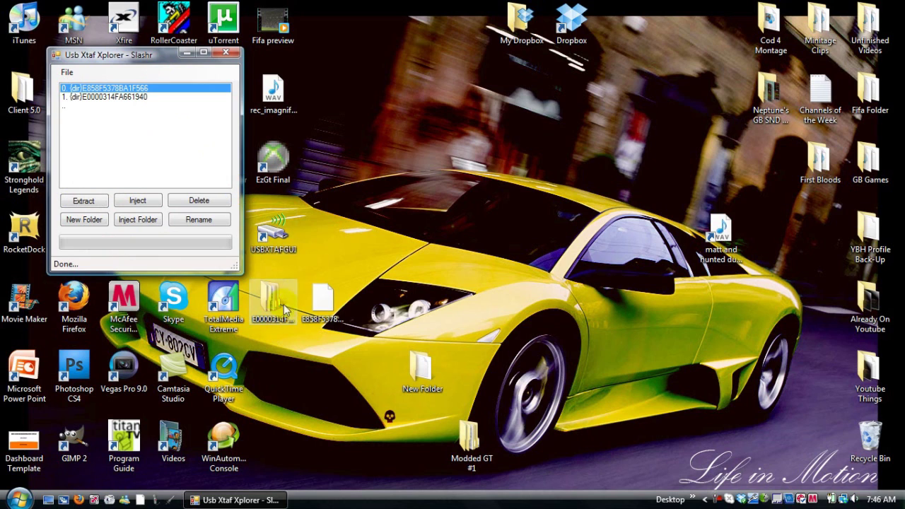
{"action": "left_click_drag", "start_coordinate": [263, 301], "coordinate": [218, 133]}
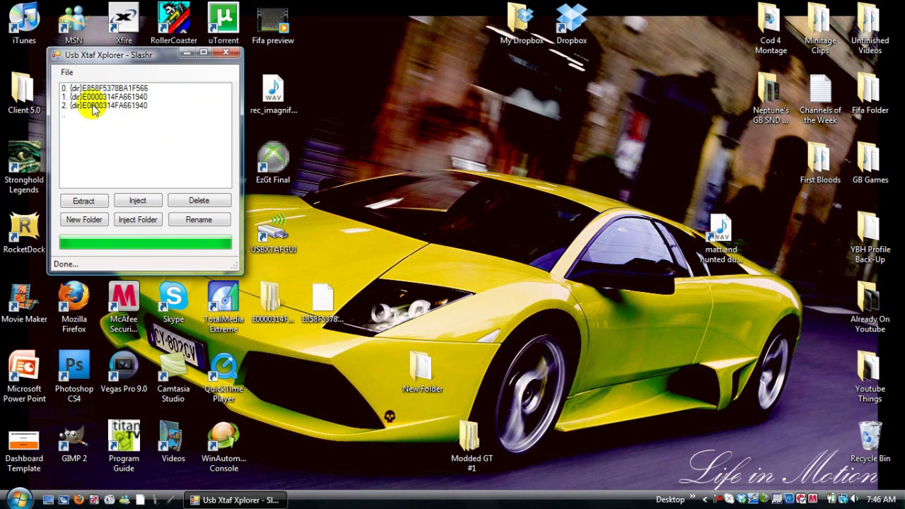
{"action": "left_click", "coordinate": [92, 105]}
{"action": "left_click", "coordinate": [225, 53]}
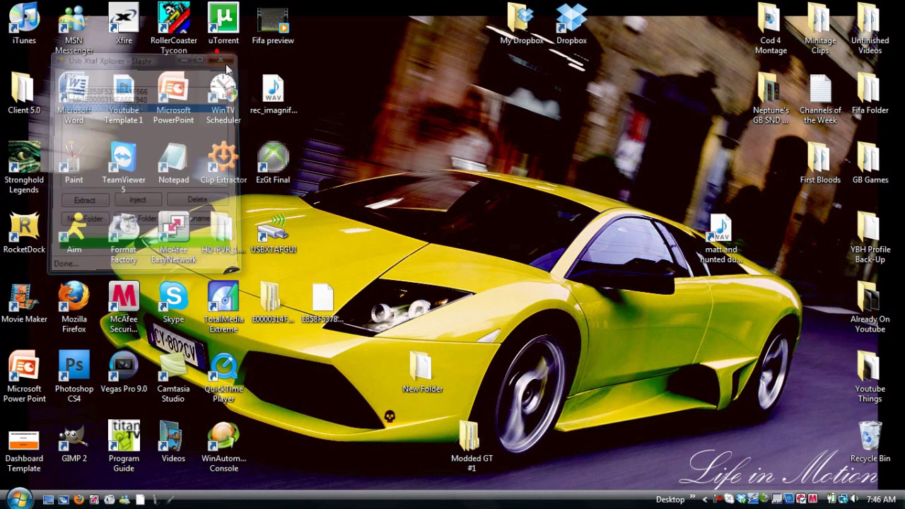
{"action": "right_click", "coordinate": [716, 499]}
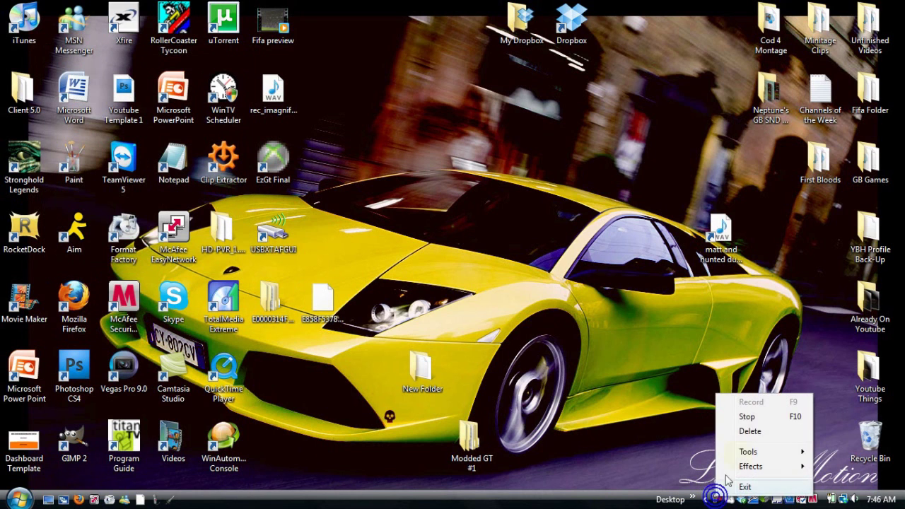
{"action": "left_click", "coordinate": [749, 417]}
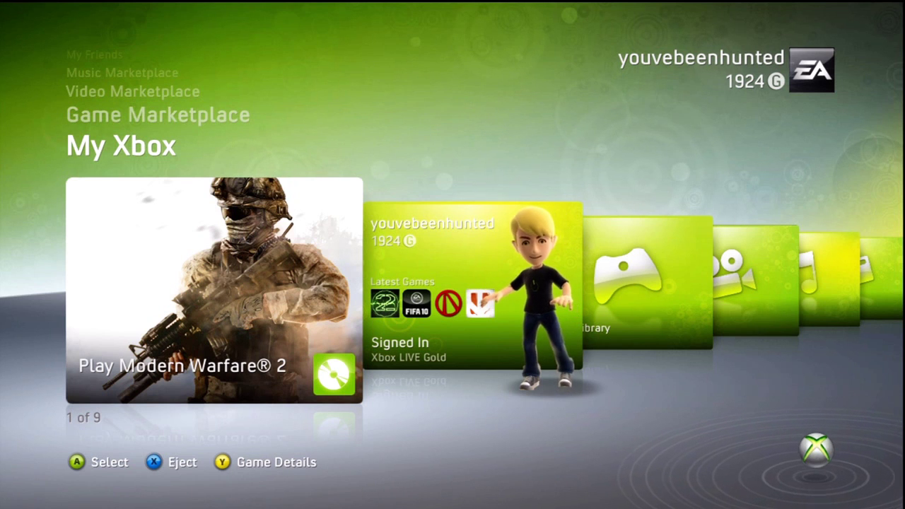
Go to the Xbox 360 console's System Settings and open the list of storage devices
{"action": "key", "text": "super"}
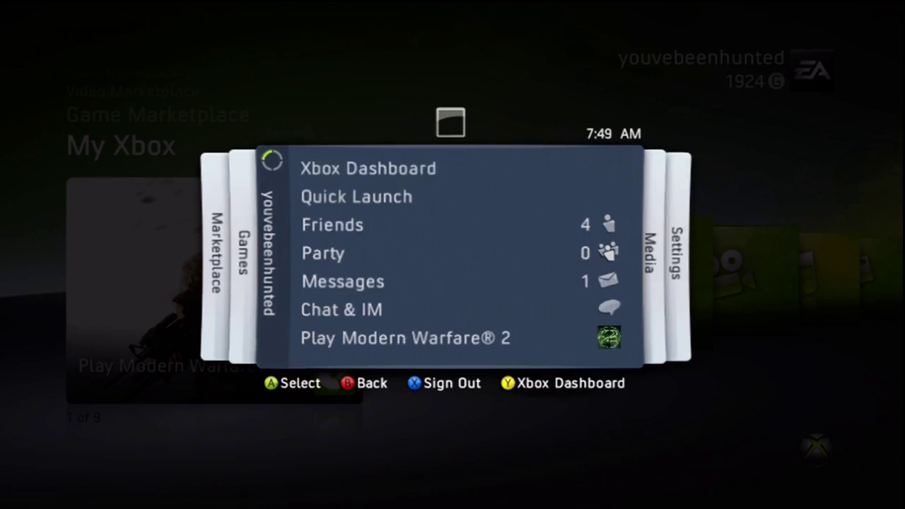
{"action": "key", "text": "Right"}
{"action": "key", "text": "Right"}
{"action": "key", "text": "Down"}
{"action": "key", "text": "Down"}
{"action": "key", "text": "Down"}
{"action": "key", "text": "Down"}
{"action": "key", "text": "Return"}
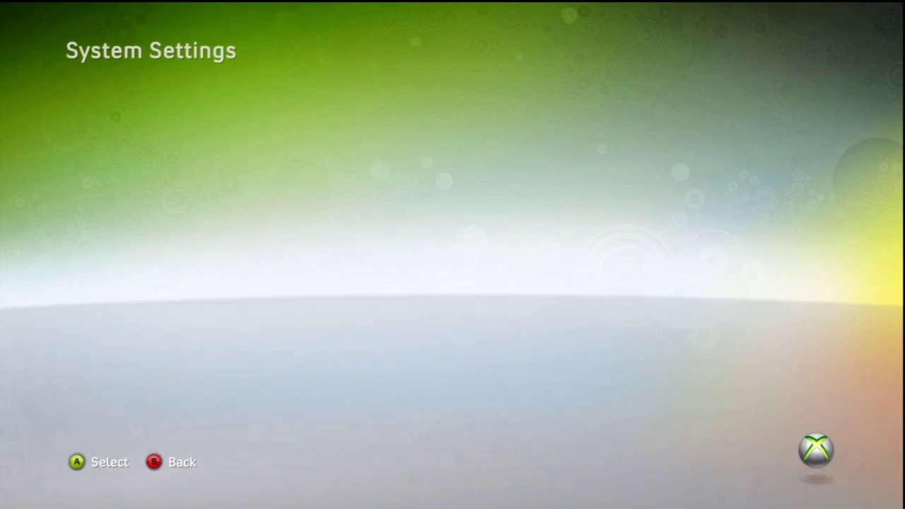
{"action": "key", "text": "Down"}
{"action": "key", "text": "Down"}
{"action": "key", "text": "Return"}
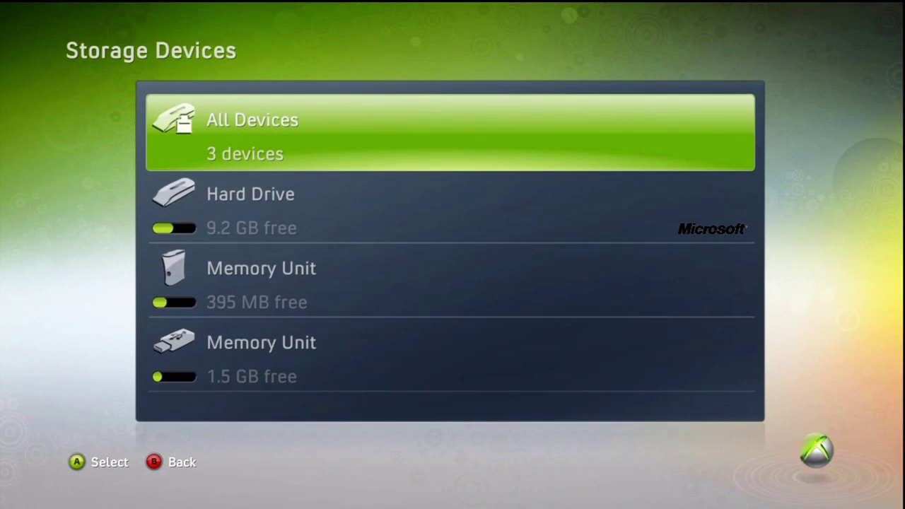
Move the modded ^2ModdedGT gamer profile from the USB memory unit to the hard drive, replacing the existing item
{"action": "key", "text": "Down"}
{"action": "key", "text": "Down"}
{"action": "key", "text": "Down"}
{"action": "key", "text": "Return"}
{"action": "key", "text": "Down"}
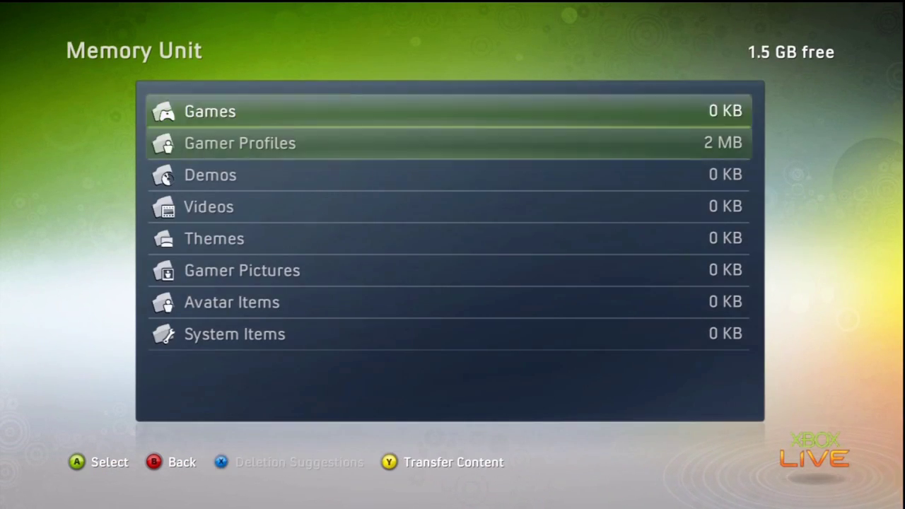
{"action": "key", "text": "Return"}
{"action": "key", "text": "Down"}
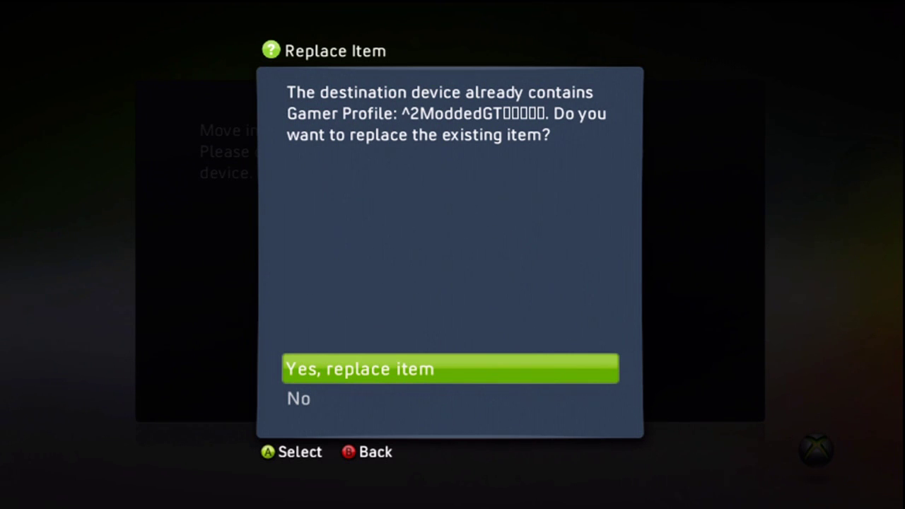
{"action": "key", "text": "Return"}
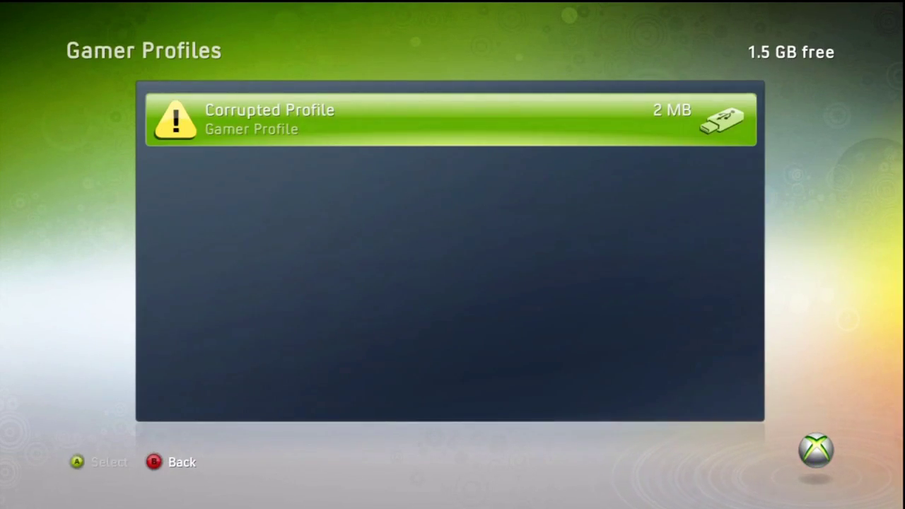
Look over the hard drive's content categories and return to the list of storage devices
{"action": "key", "text": "Escape"}
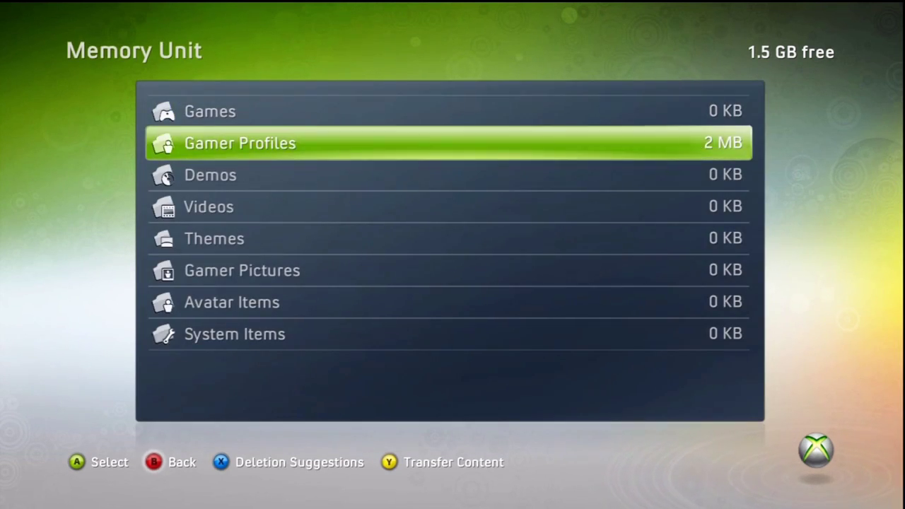
{"action": "key", "text": "Escape"}
{"action": "key", "text": "Return"}
{"action": "key", "text": "Return"}
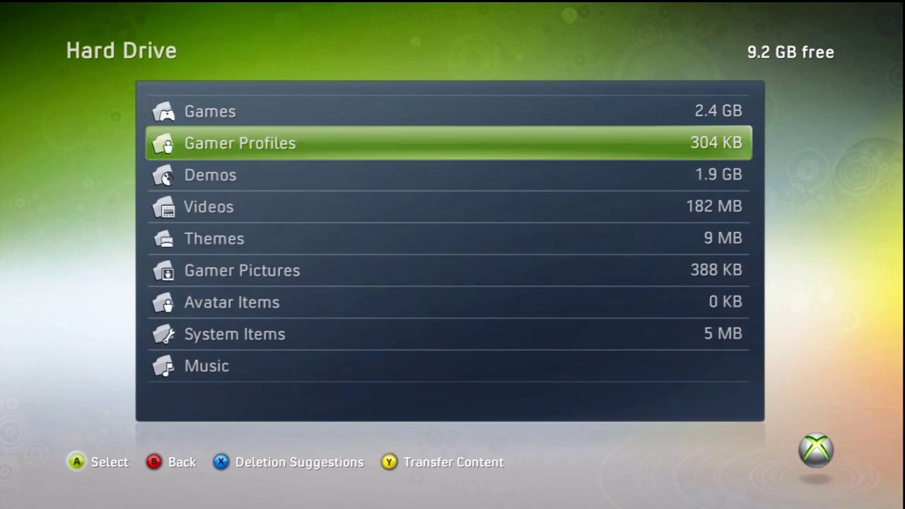
{"action": "key", "text": "Escape"}
{"action": "key", "text": "Down"}
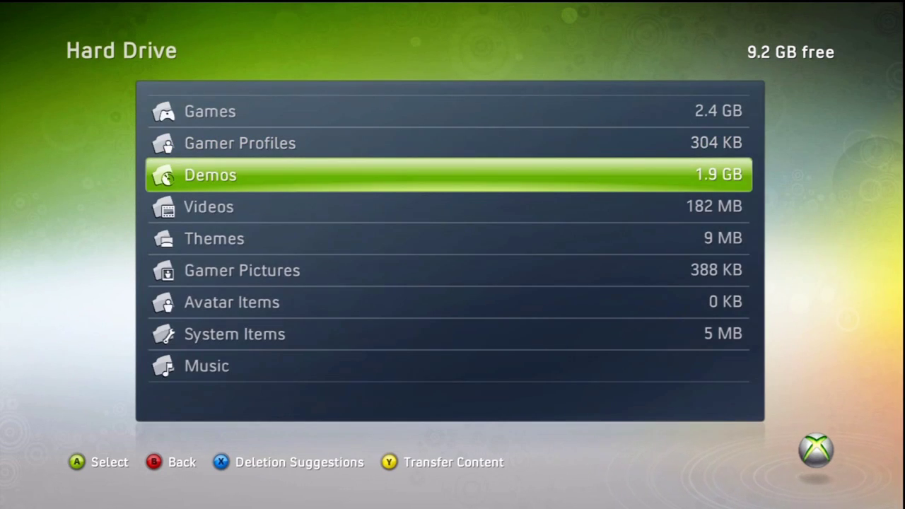
{"action": "key", "text": "Down"}
{"action": "key", "text": "Escape"}
Move the Corrupted Profile from the USB memory unit to the hard drive, agreeing to sign it out first
{"action": "key", "text": "Down"}
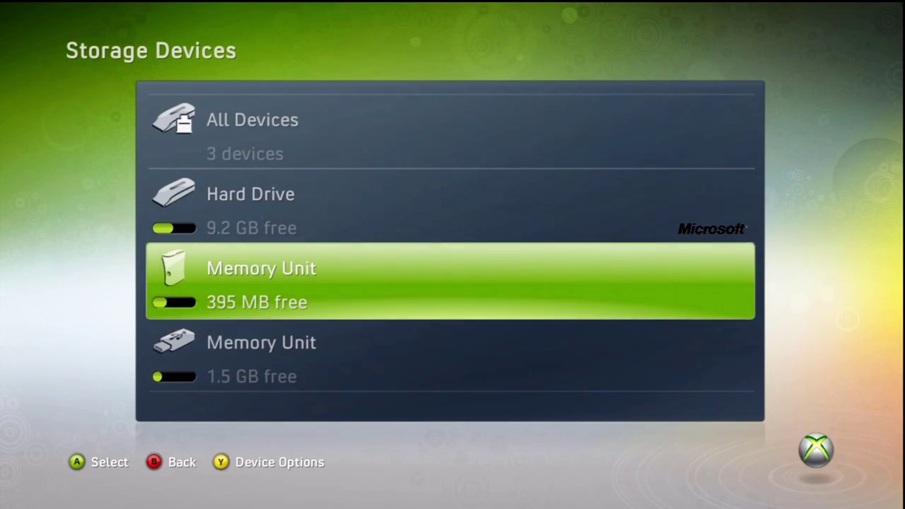
{"action": "key", "text": "Down"}
{"action": "key", "text": "Return"}
{"action": "key", "text": "Down"}
{"action": "key", "text": "Return"}
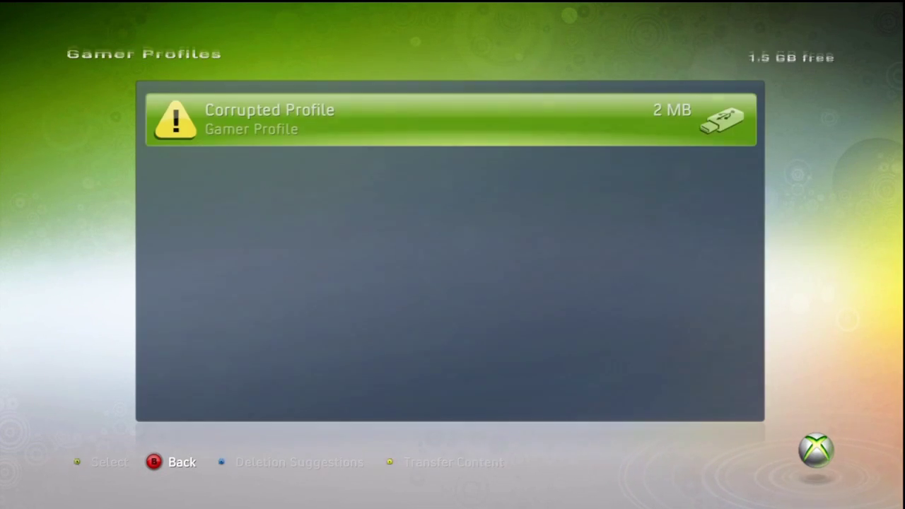
{"action": "key", "text": "Return"}
{"action": "key", "text": "Return"}
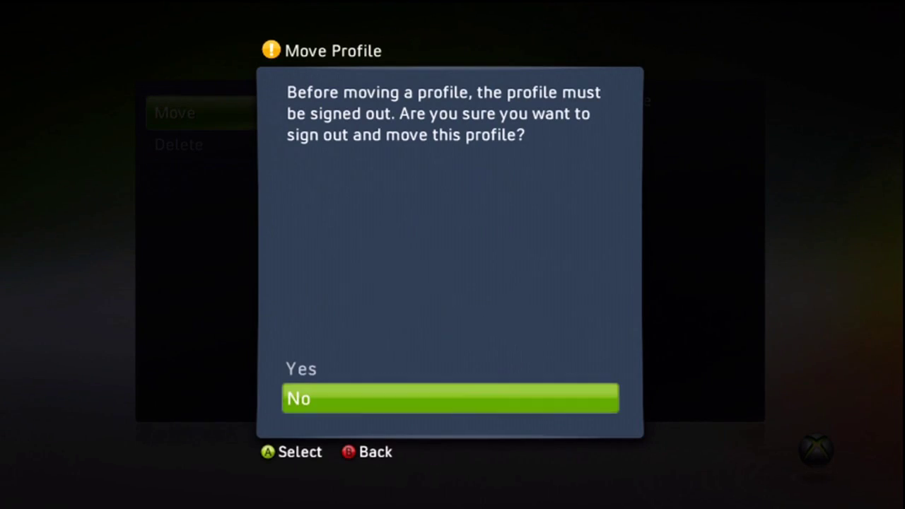
{"action": "key", "text": "Up"}
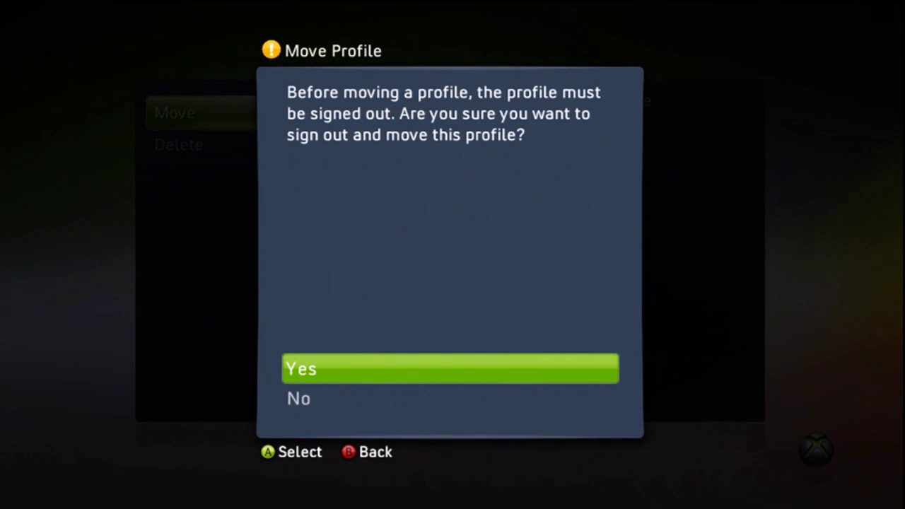
{"action": "key", "text": "Return"}
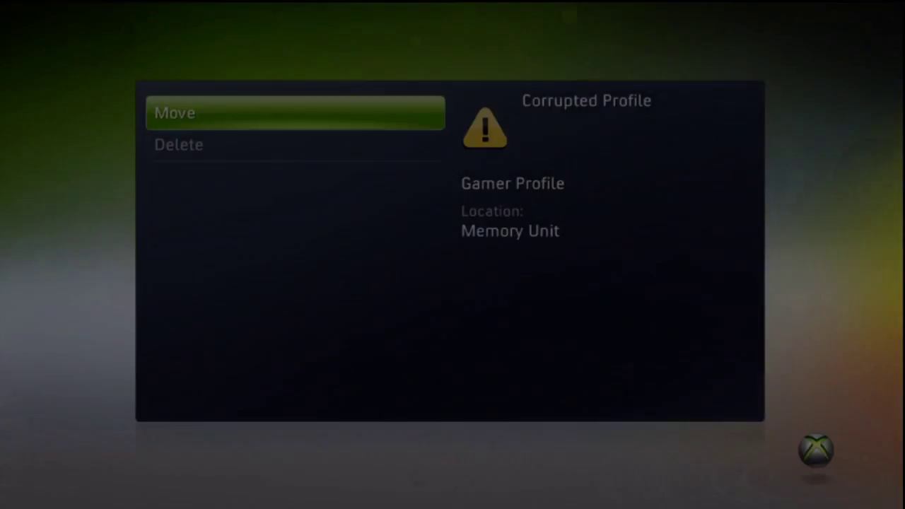
{"action": "key", "text": "Down"}
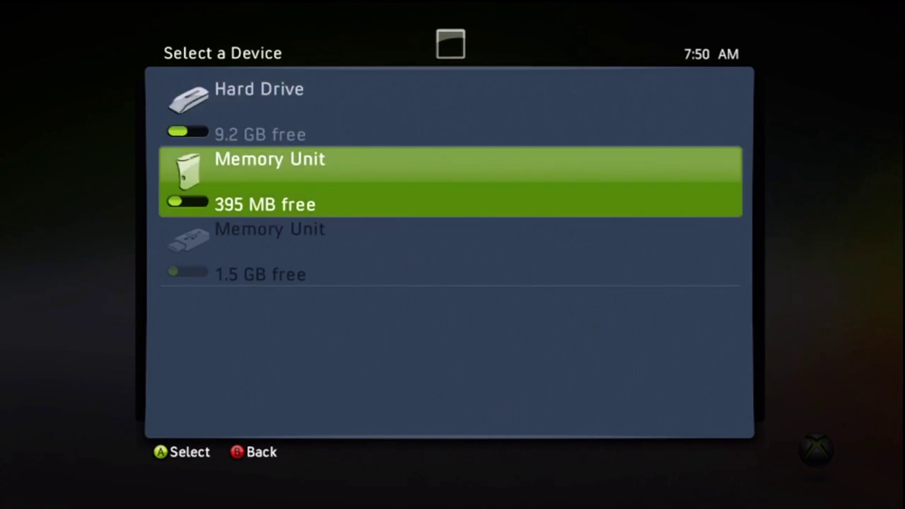
{"action": "key", "text": "Return"}
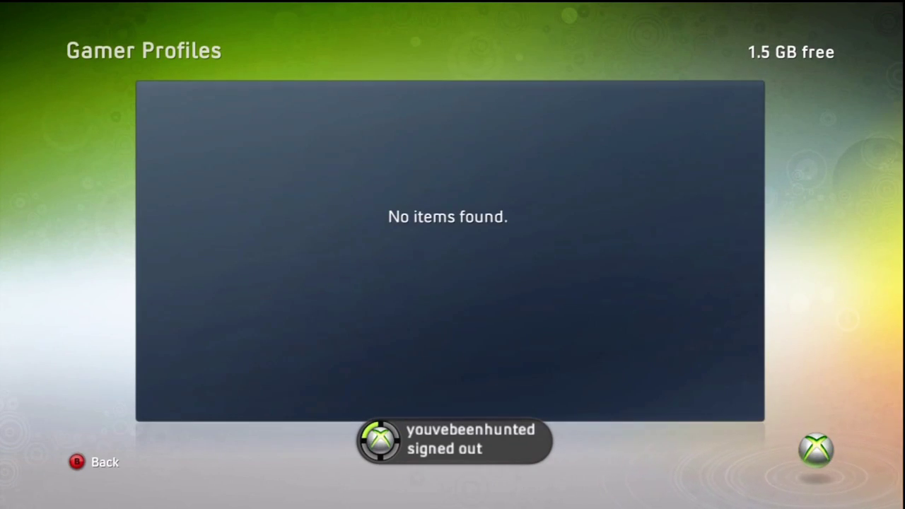
Check the gamer profiles stored on the hard drive and return to the dashboard
{"action": "key", "text": "Escape"}
{"action": "key", "text": "Down"}
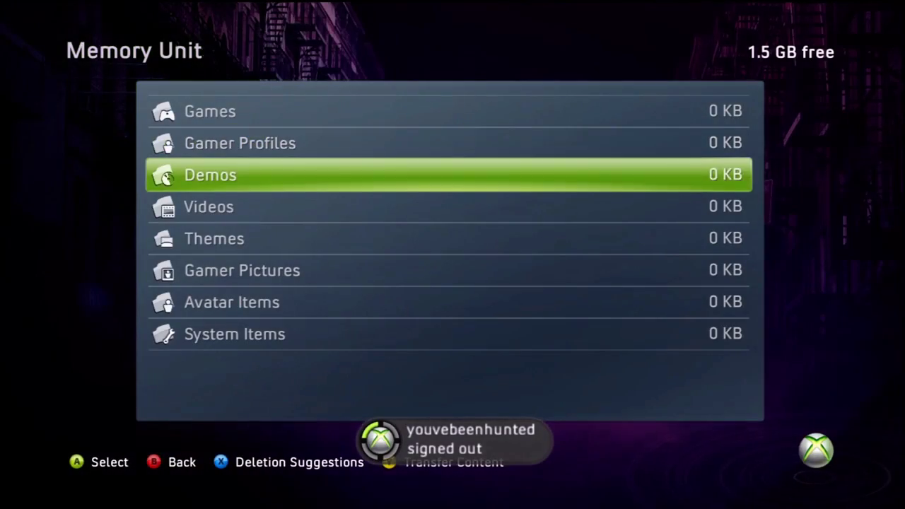
{"action": "key", "text": "Escape"}
{"action": "key", "text": "Up"}
{"action": "key", "text": "Up"}
{"action": "key", "text": "Return"}
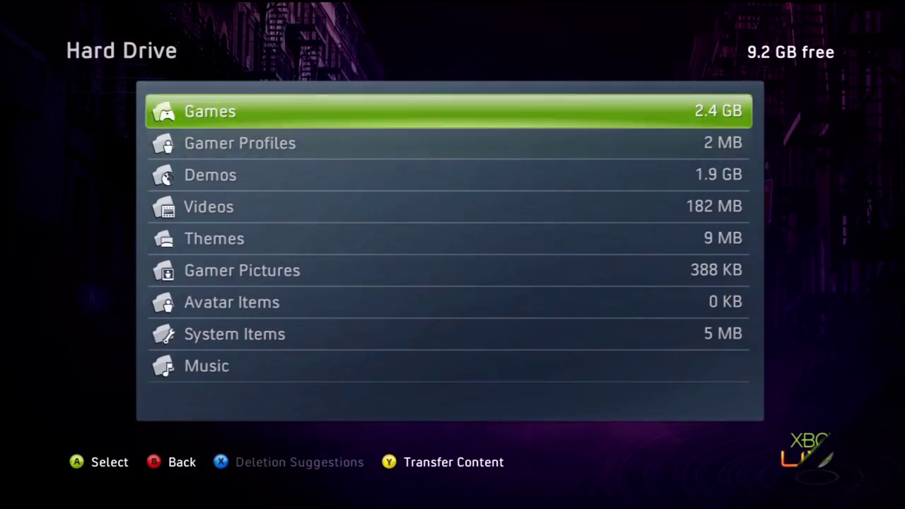
{"action": "key", "text": "Down"}
{"action": "key", "text": "Return"}
{"action": "key", "text": "Down"}
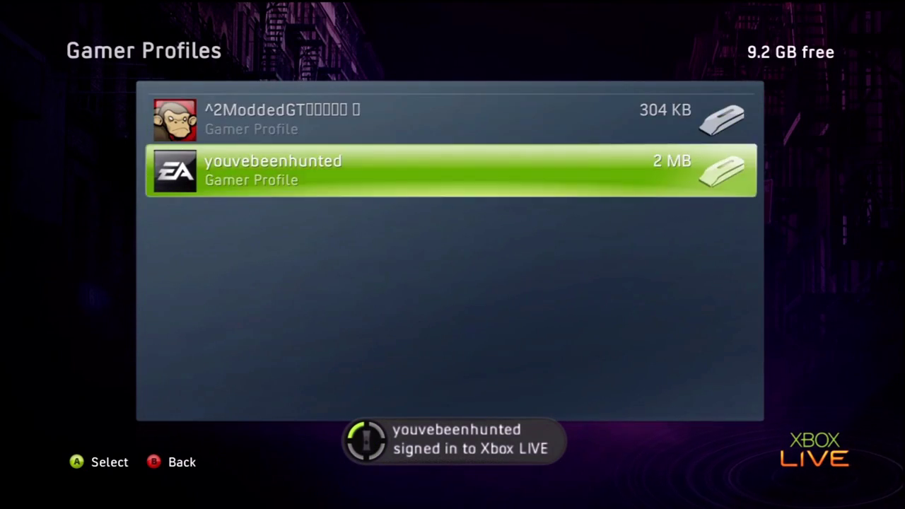
{"action": "key", "text": "Escape"}
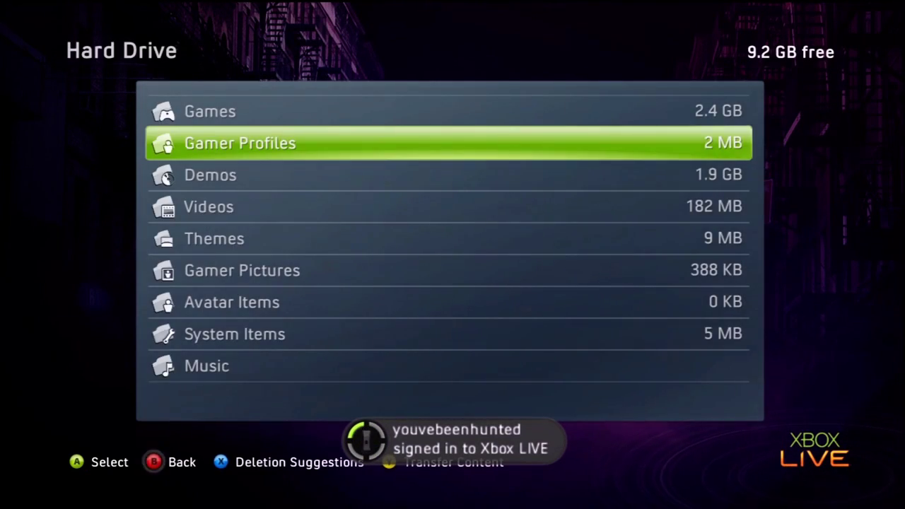
{"action": "key", "text": "Escape"}
{"action": "key", "text": "Escape"}
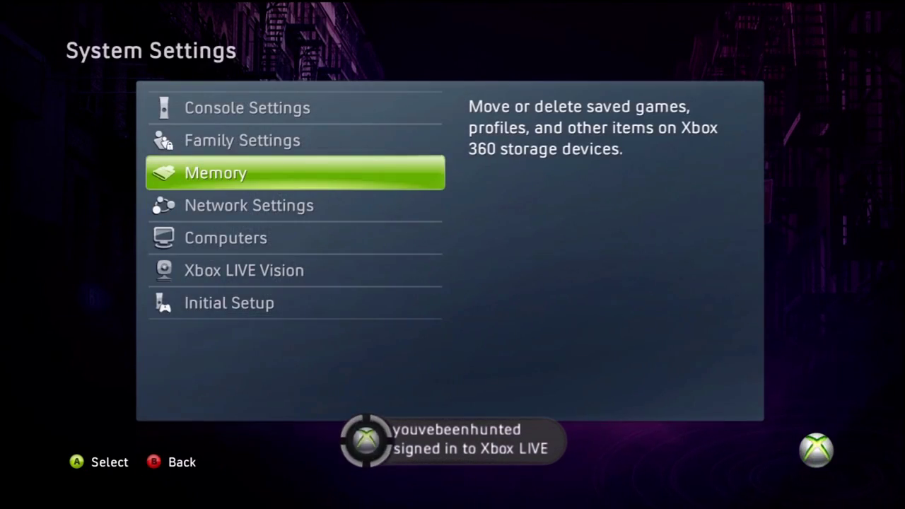
{"action": "key", "text": "Escape"}
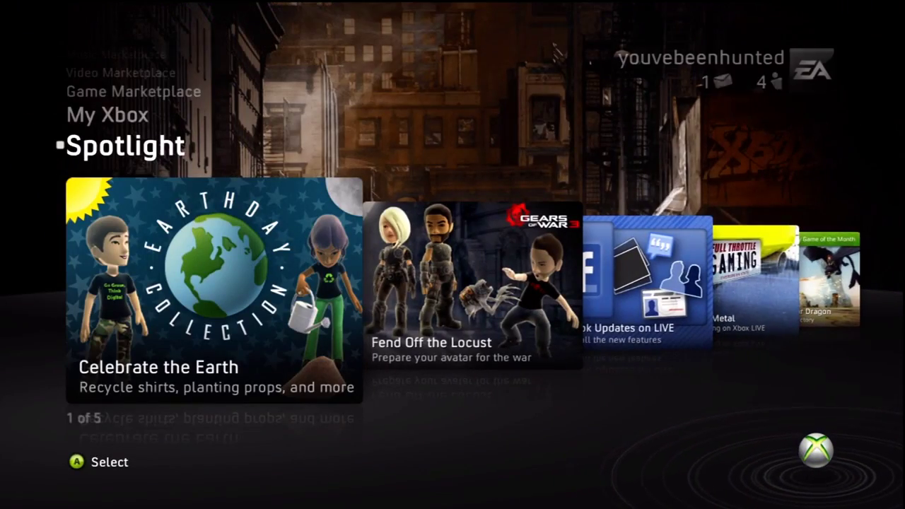
Go to My Xbox and sign out of the current profile
{"action": "key", "text": "Down"}
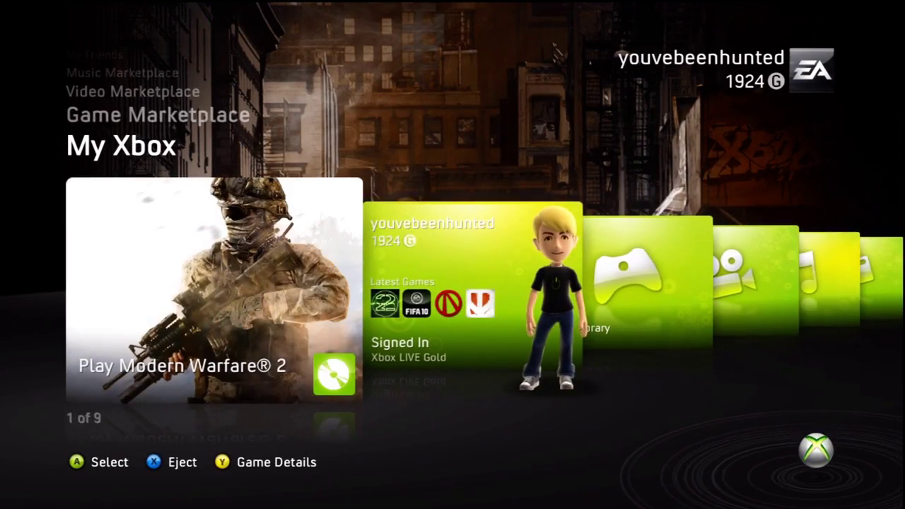
{"action": "key", "text": "Up"}
{"action": "key", "text": "Down"}
{"action": "key", "text": "super"}
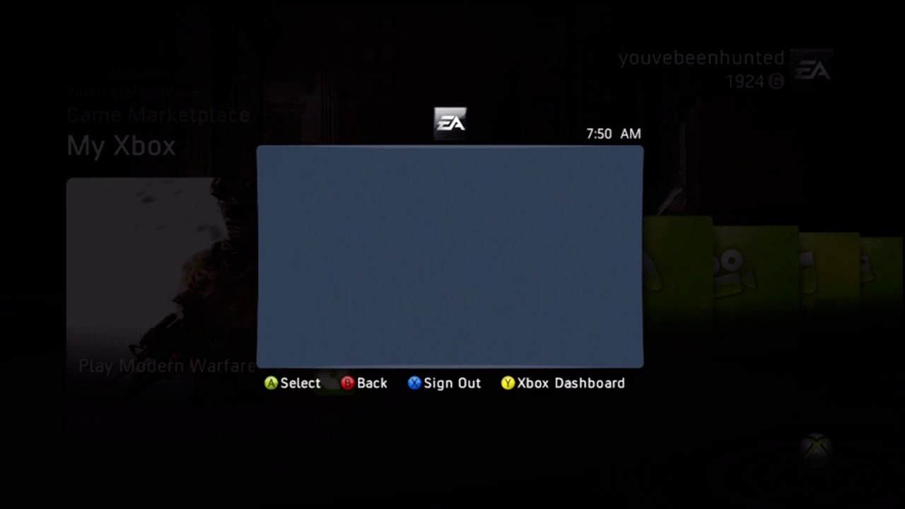
{"action": "key", "text": "x"}
{"action": "key", "text": "Up"}
{"action": "key", "text": "Return"}
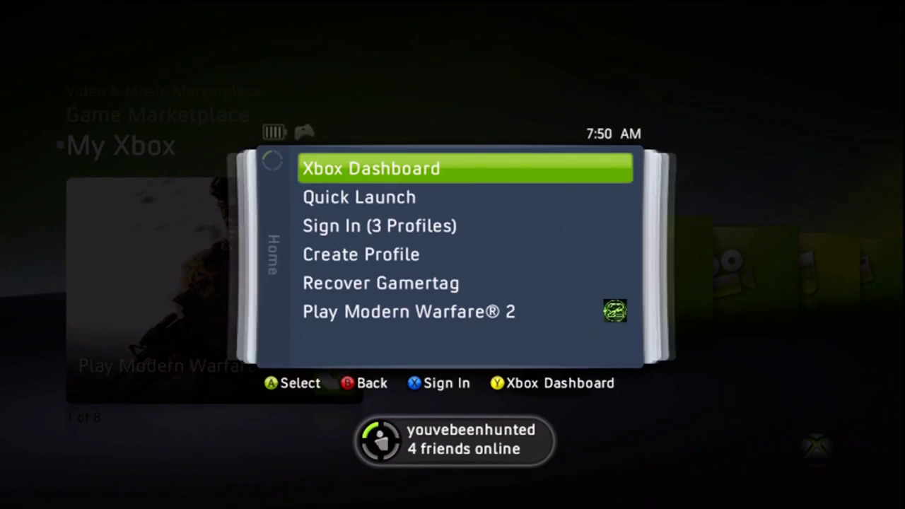
{"action": "key", "text": "Escape"}
Launch Modern Warfare 2 and sign in with the ^2ModdedGT profile
{"action": "key", "text": "Return"}
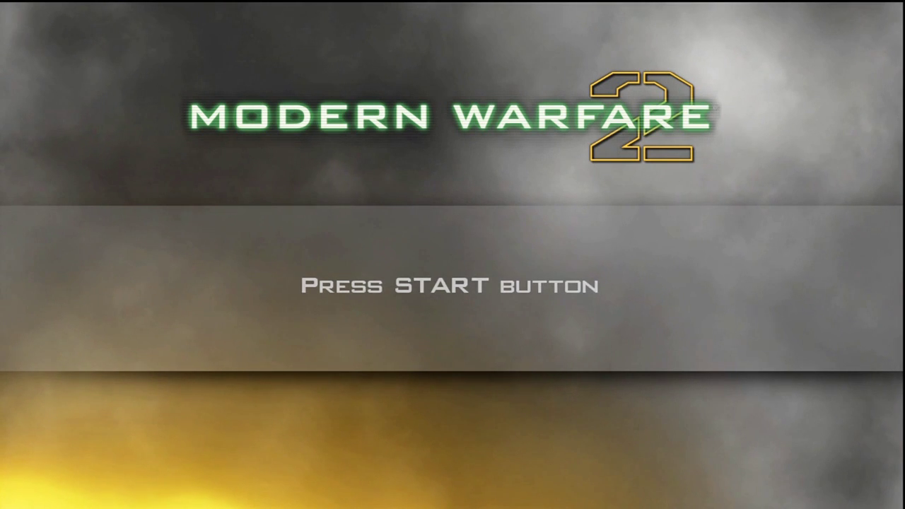
{"action": "key", "text": "Return"}
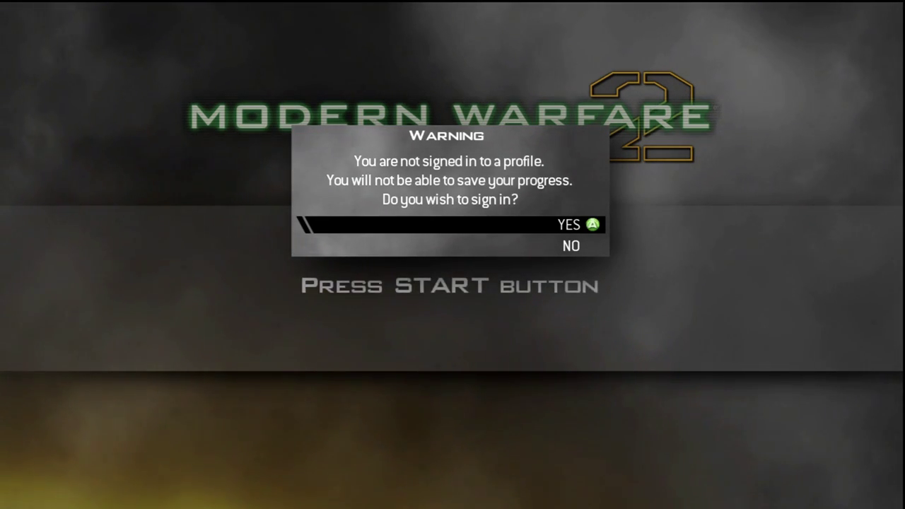
{"action": "key", "text": "Return"}
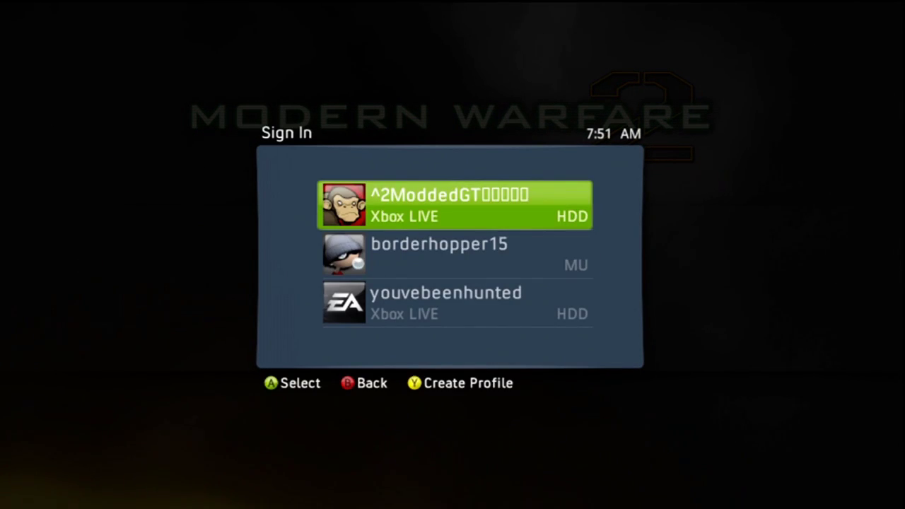
{"action": "key", "text": "Return"}
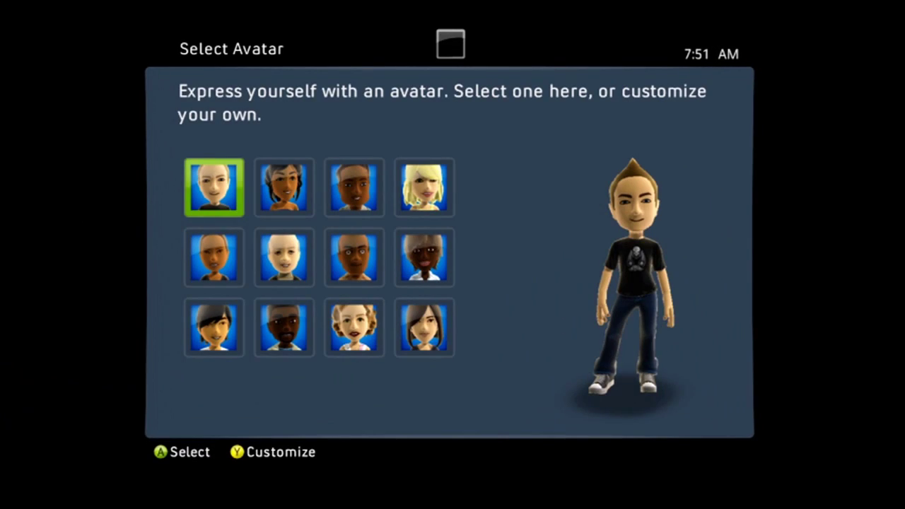
Choose the first offered avatar for the profile, dismiss the notices and continue into the game's initial screen setup
{"action": "key", "text": "Return"}
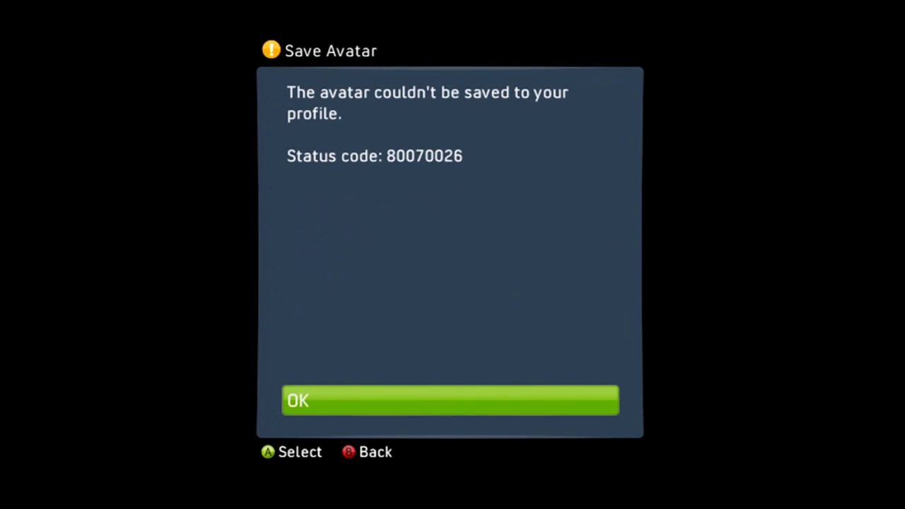
{"action": "key", "text": "Return"}
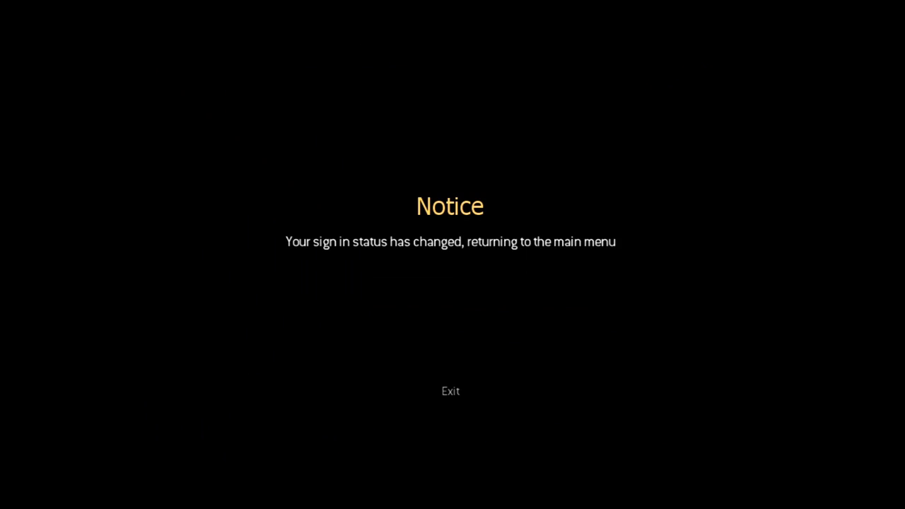
{"action": "key", "text": "Return"}
{"action": "key", "text": "Return"}
Set the screen brightness slightly above the middle of its range and accept it
{"action": "key", "text": "Right"}
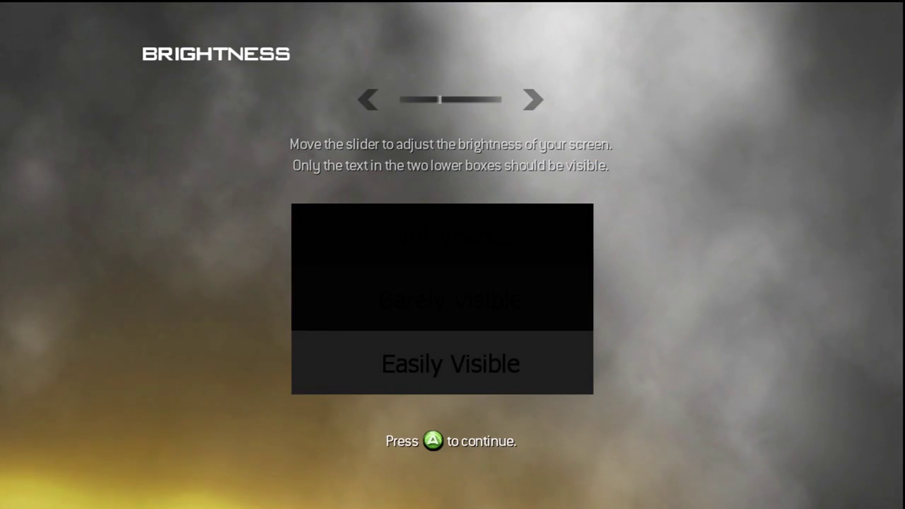
{"action": "key", "text": "Right"}
{"action": "key", "text": "Right"}
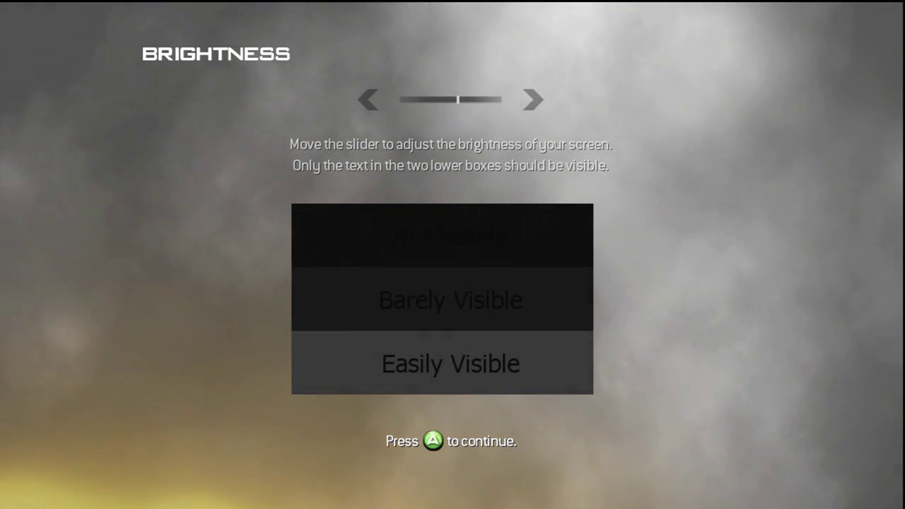
{"action": "key", "text": "Left"}
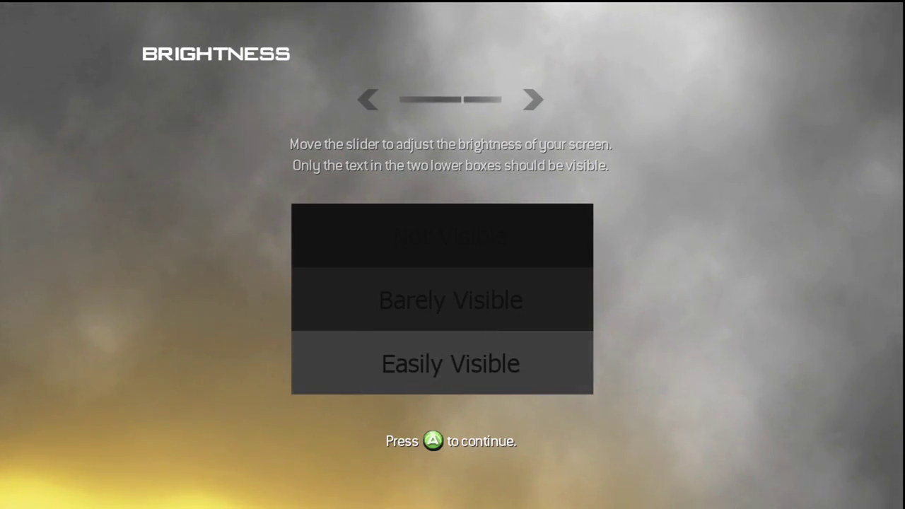
{"action": "key", "text": "Return"}
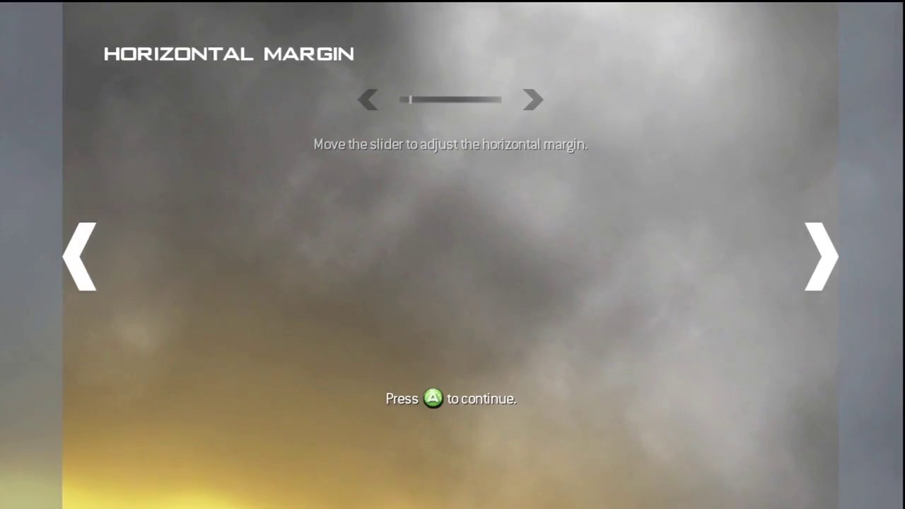
Widen the horizontal screen margin and continue to the vertical margin setting
{"action": "key", "text": "Right"}
{"action": "key", "text": "Right"}
{"action": "key", "text": "Right"}
{"action": "key", "text": "Right"}
{"action": "key", "text": "Right"}
{"action": "key", "text": "Right"}
{"action": "key", "text": "Right"}
{"action": "key", "text": "Right"}
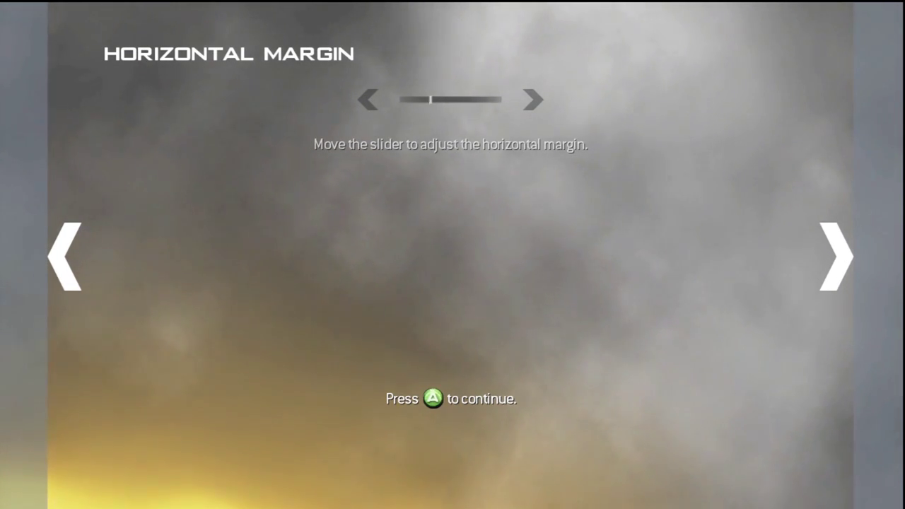
{"action": "key", "text": "Right"}
{"action": "key", "text": "Right"}
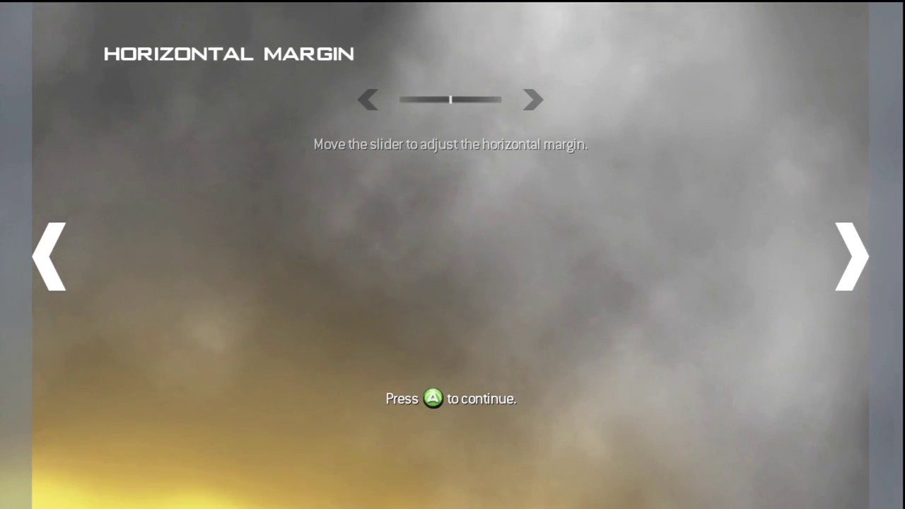
{"action": "key", "text": "Return"}
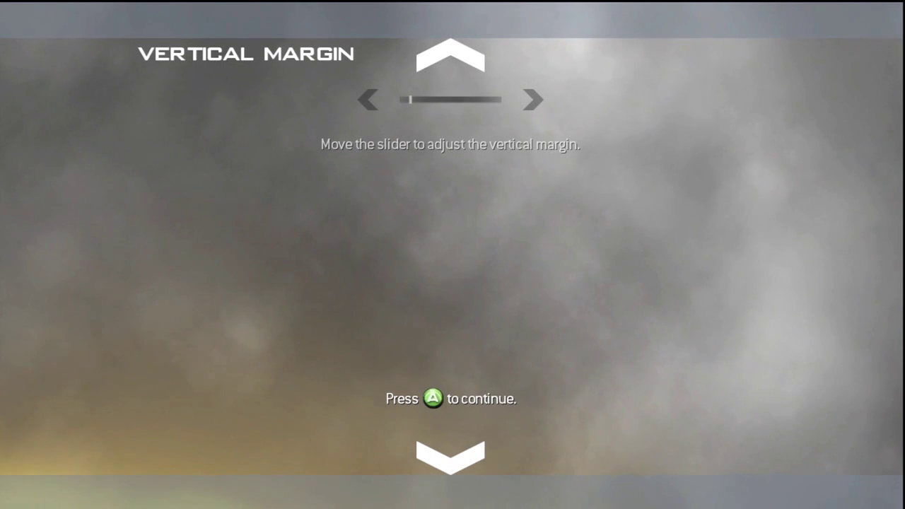
Widen the vertical screen margin and accept it to finish the initial screen setup
{"action": "key", "text": "Right"}
{"action": "key", "text": "Right"}
{"action": "key", "text": "Right"}
{"action": "key", "text": "Right"}
{"action": "key", "text": "Right"}
{"action": "key", "text": "Right"}
{"action": "key", "text": "Right"}
{"action": "key", "text": "Right"}
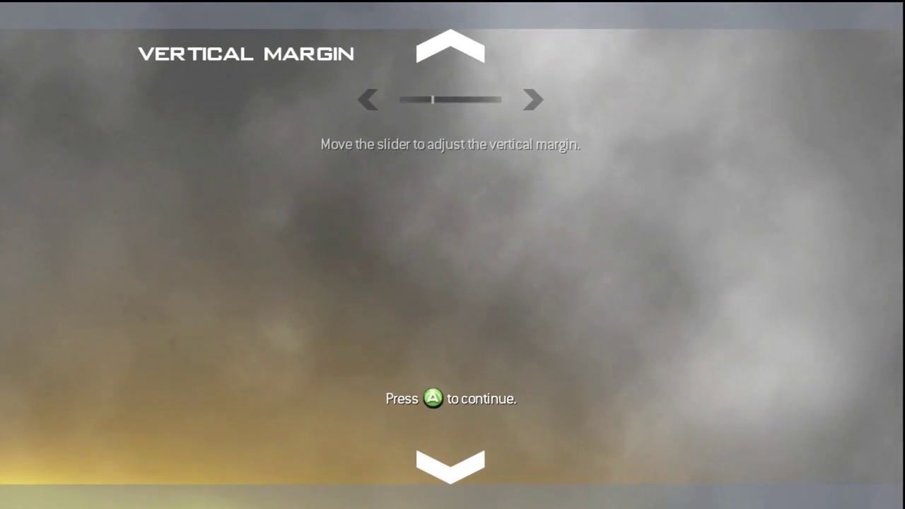
{"action": "key", "text": "Right"}
{"action": "key", "text": "Right"}
{"action": "key", "text": "Return"}
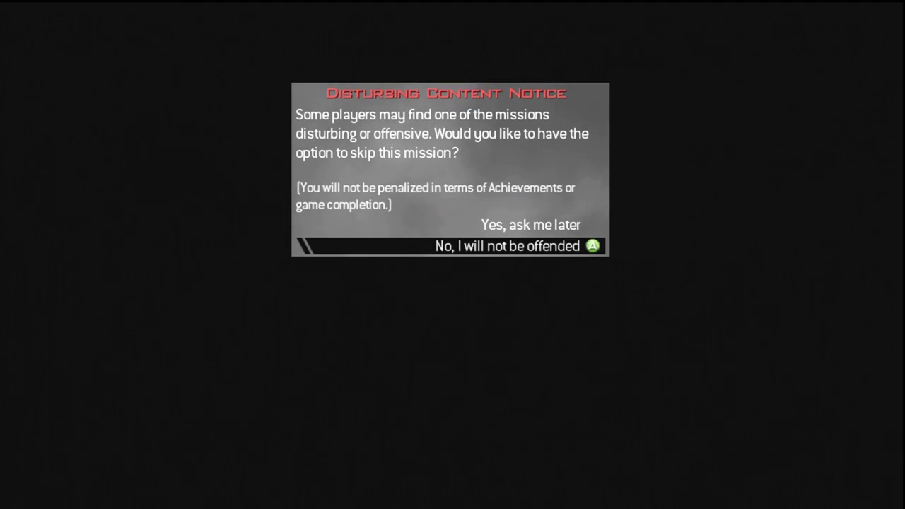
Answer the disturbing content notice and continue to the game mode selection
{"action": "key", "text": "Up"}
{"action": "key", "text": "Return"}
{"action": "key", "text": "Up"}
{"action": "key", "text": "Return"}
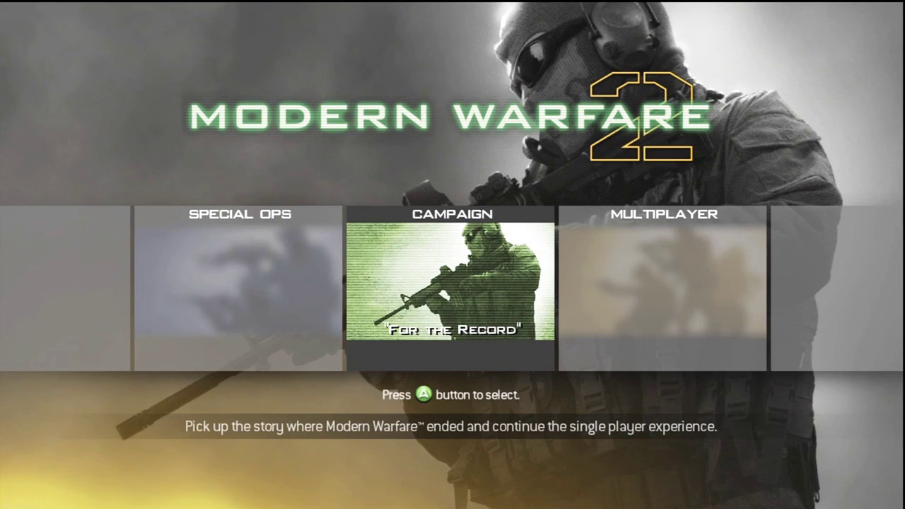
Enter the Multiplayer mode and choose the Hard Drive as the storage device
{"action": "key", "text": "Right"}
{"action": "key", "text": "Return"}
{"action": "key", "text": "Down"}
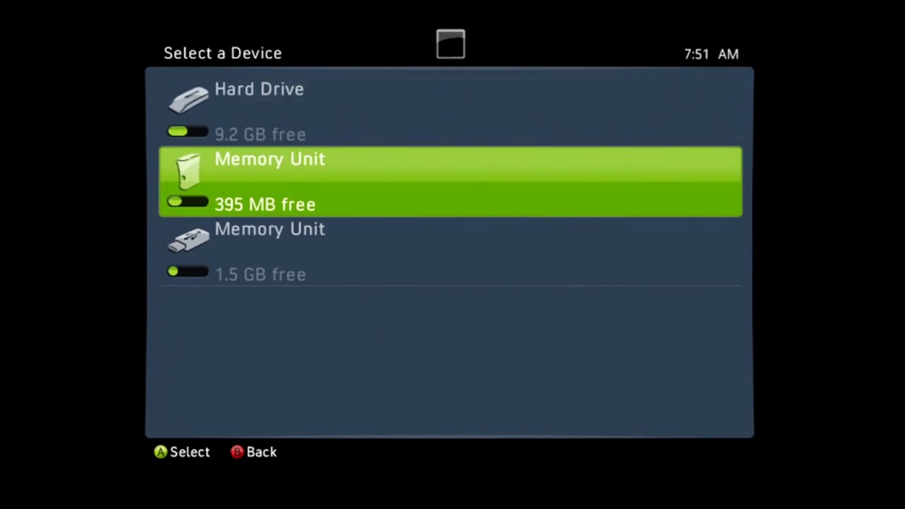
{"action": "key", "text": "Up"}
{"action": "key", "text": "Return"}
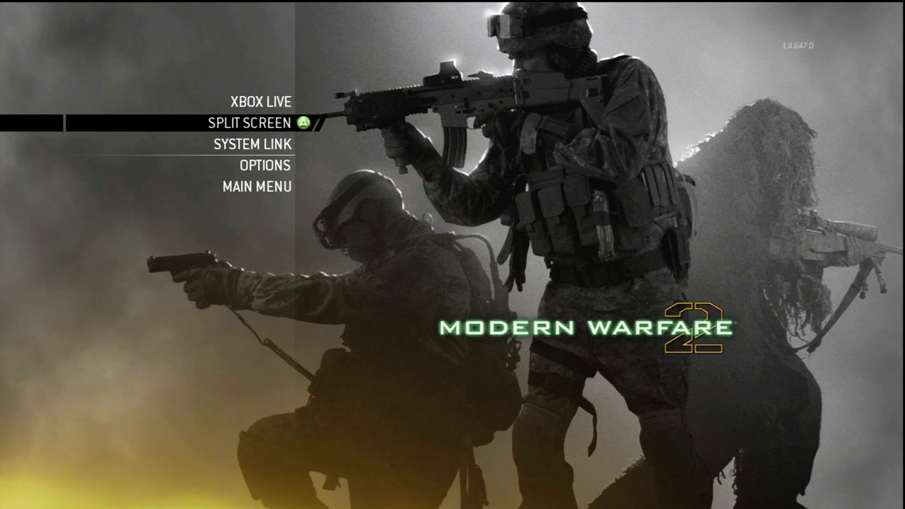
Open Xbox LIVE play, sign in the additional LIVE profile stored on the hard drive and enter the Xbox LIVE lobby
{"action": "key", "text": "Up"}
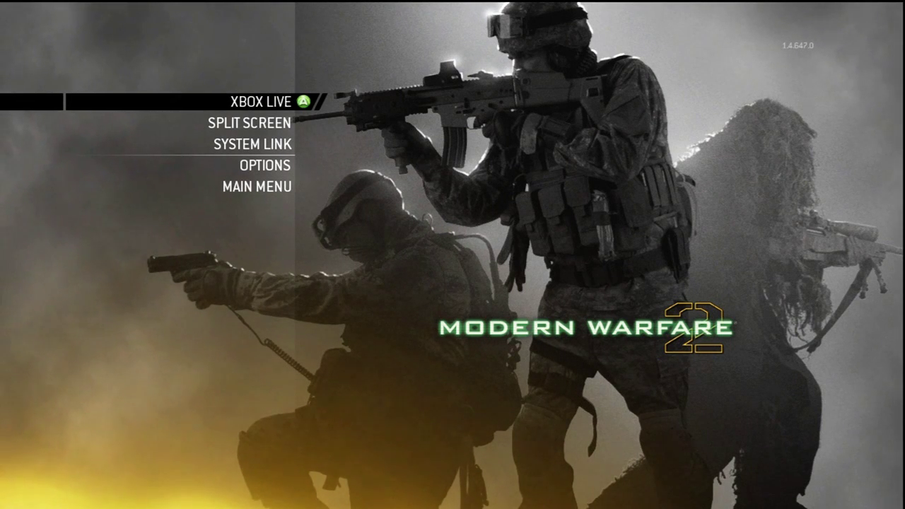
{"action": "key", "text": "Return"}
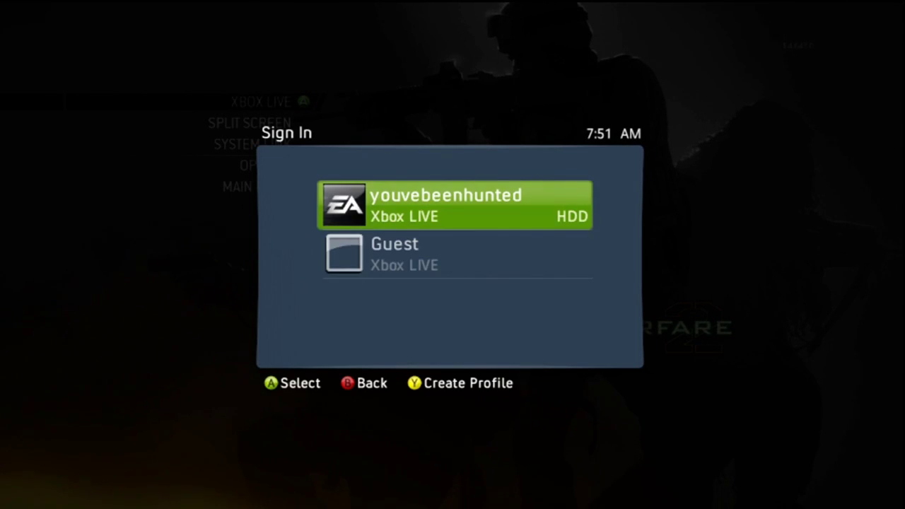
{"action": "key", "text": "Return"}
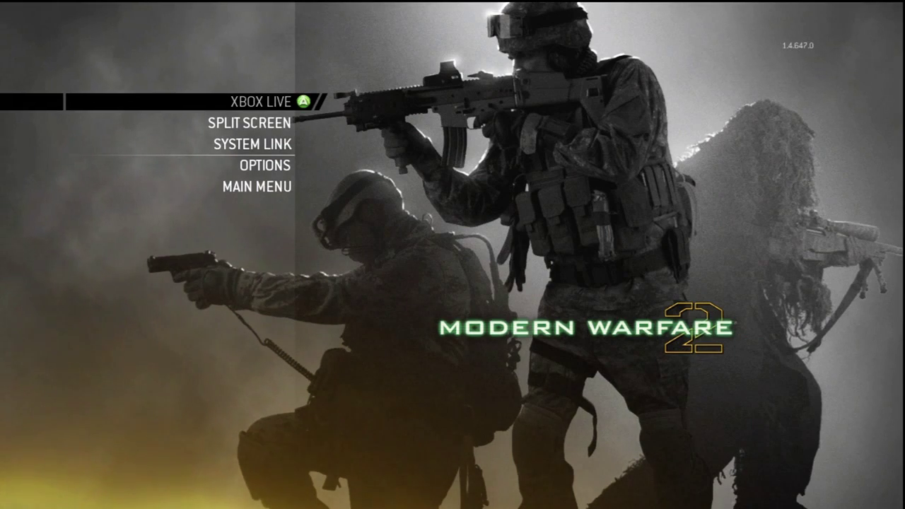
{"action": "key", "text": "Down"}
{"action": "key", "text": "Up"}
{"action": "key", "text": "Return"}
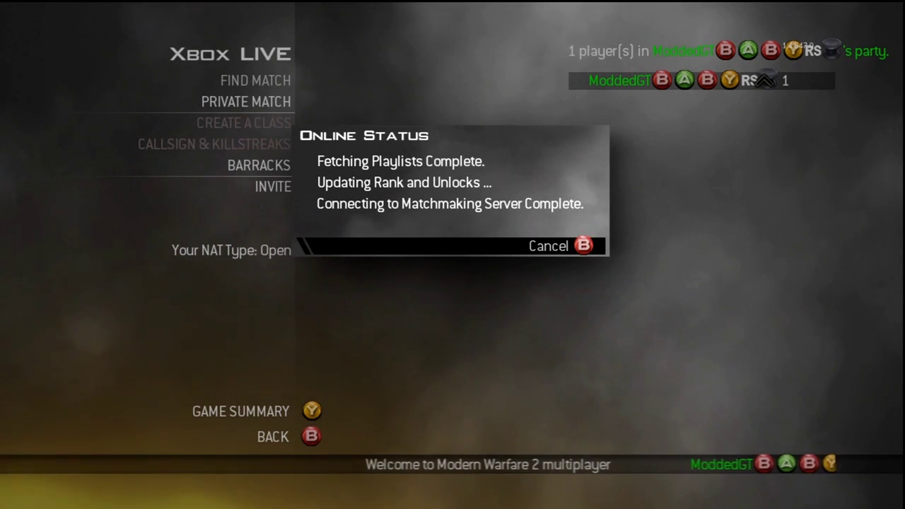
Examine the modded gamertag's player card in the party list of the Xbox LIVE lobby
{"action": "key", "text": "Right"}
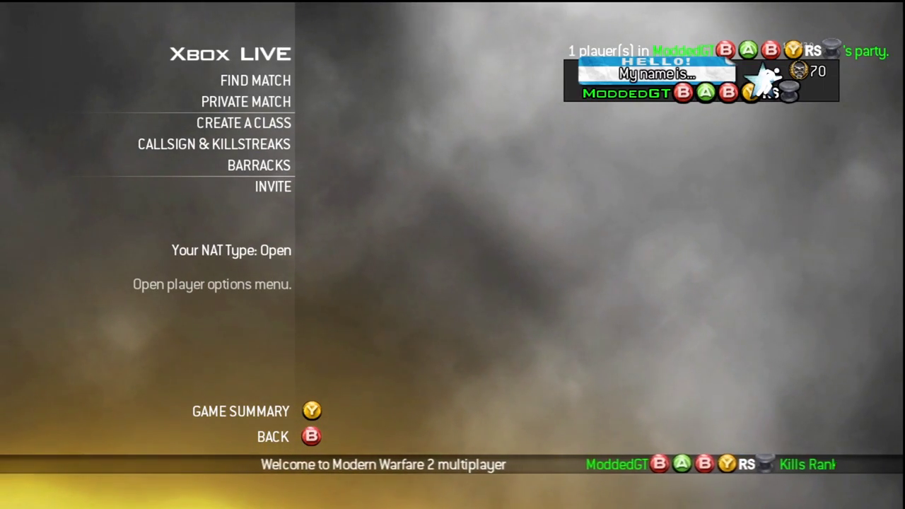
{"action": "key", "text": "Left"}
{"action": "key", "text": "Down"}
{"action": "key", "text": "Right"}
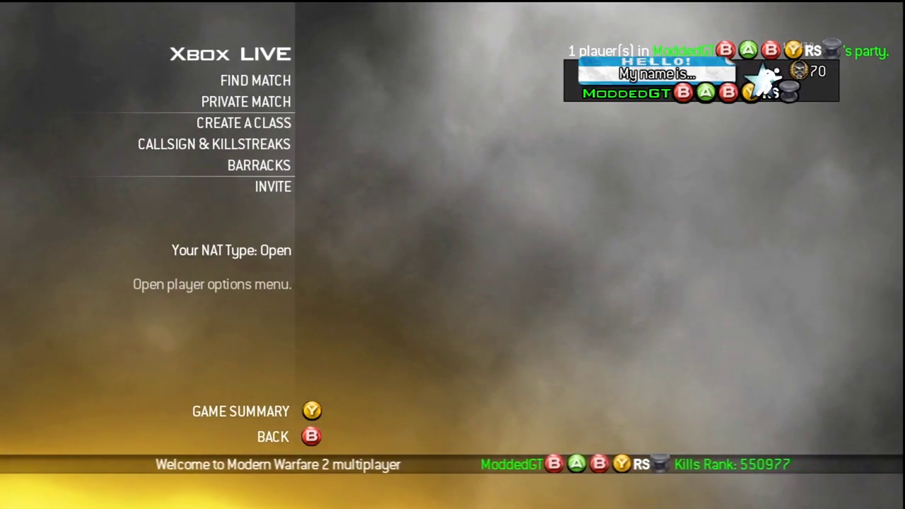
{"action": "key", "text": "Left"}
{"action": "key", "text": "Right"}
{"action": "key", "text": "Left"}
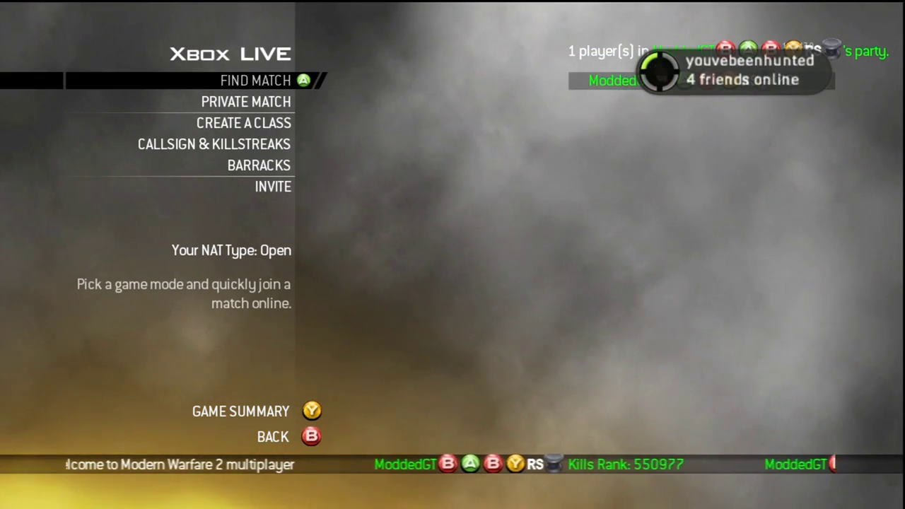
{"action": "key", "text": "Down"}
{"action": "key", "text": "Down"}
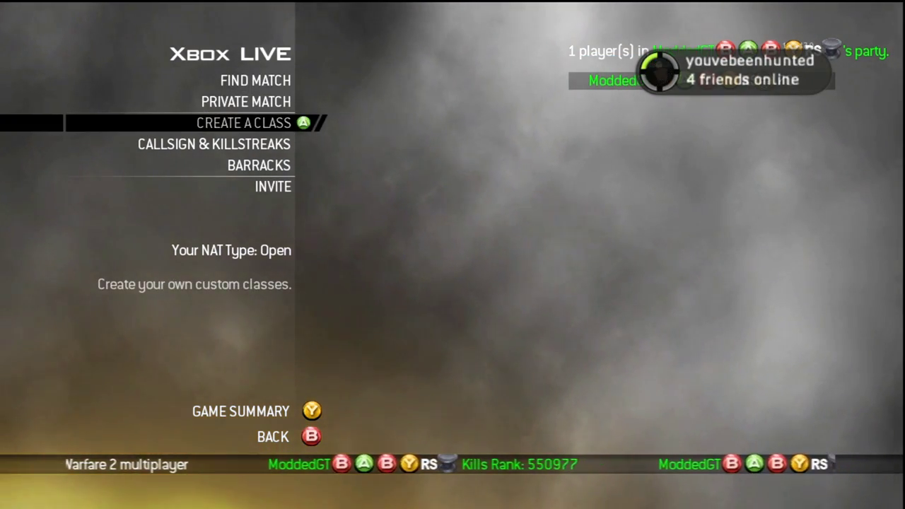
Find an online match in the Free-for-all playlist
{"action": "key", "text": "Up"}
{"action": "key", "text": "Up"}
{"action": "key", "text": "Return"}
{"action": "key", "text": "Down"}
{"action": "key", "text": "Down"}
{"action": "key", "text": "Return"}
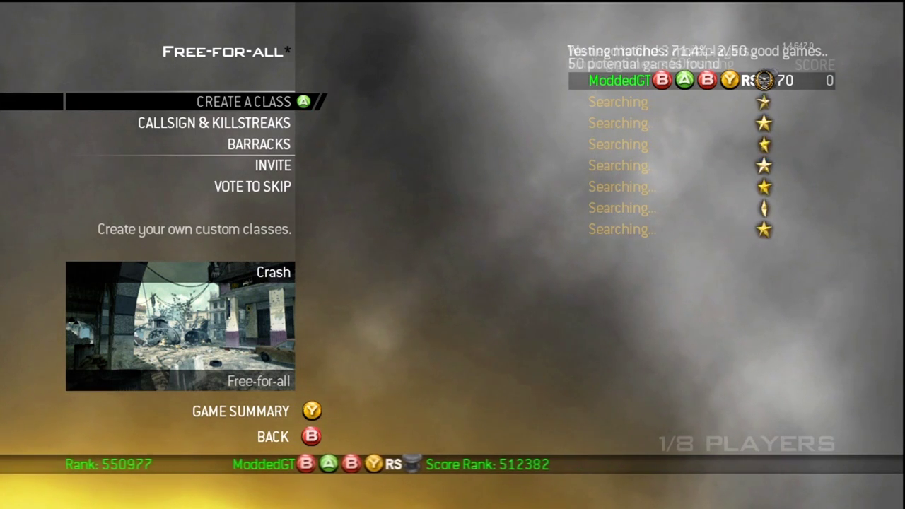
Join the Free-for-all match with the Snippy class and move off from the spawn point
{"action": "key", "text": "Down"}
{"action": "key", "text": "Return"}
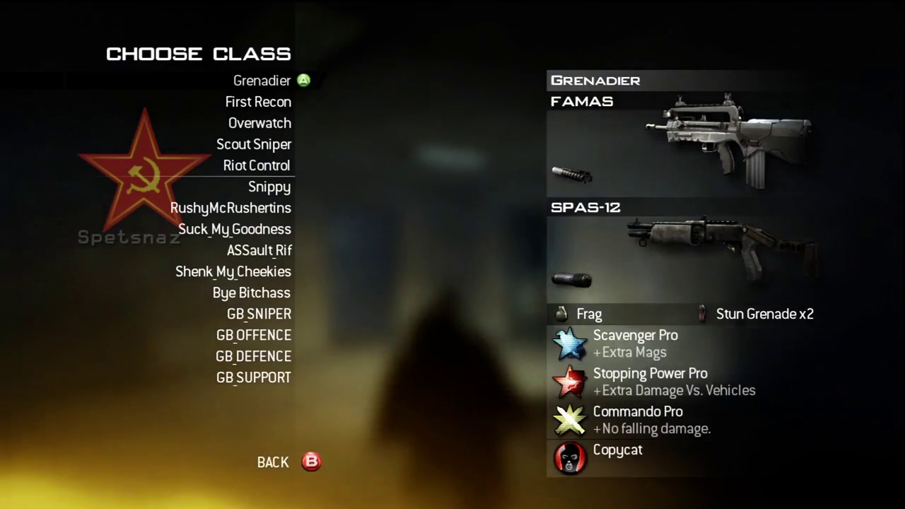
{"action": "key", "text": "Down"}
{"action": "key", "text": "Down"}
{"action": "key", "text": "Down"}
{"action": "key", "text": "Down"}
{"action": "key", "text": "Down"}
{"action": "key", "text": "Return"}
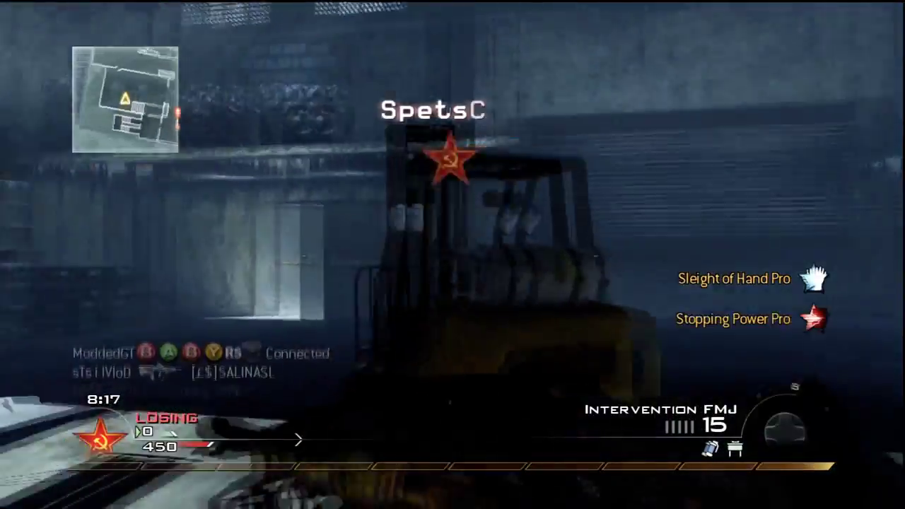
{"action": "key", "text": "w"}
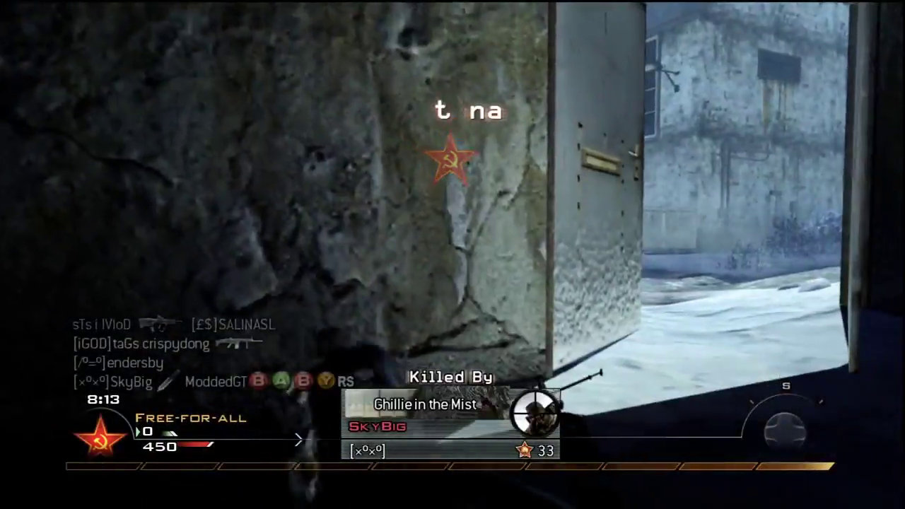
Set the controller's button layout to Tactical in the in-game options
{"action": "key", "text": "Escape"}
{"action": "key", "text": "Down"}
{"action": "key", "text": "Return"}
{"action": "key", "text": "Down"}
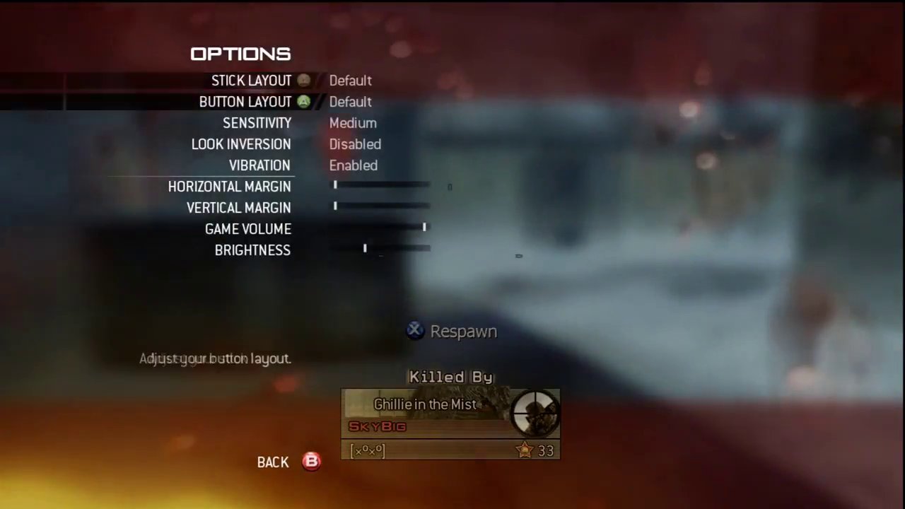
{"action": "key", "text": "Return"}
{"action": "key", "text": "Down"}
{"action": "key", "text": "Return"}
Set the look sensitivity to the custom level 7 (Very High) and return to the match
{"action": "key", "text": "Down"}
{"action": "key", "text": "Return"}
{"action": "key", "text": "Down"}
{"action": "key", "text": "Down"}
{"action": "key", "text": "Return"}
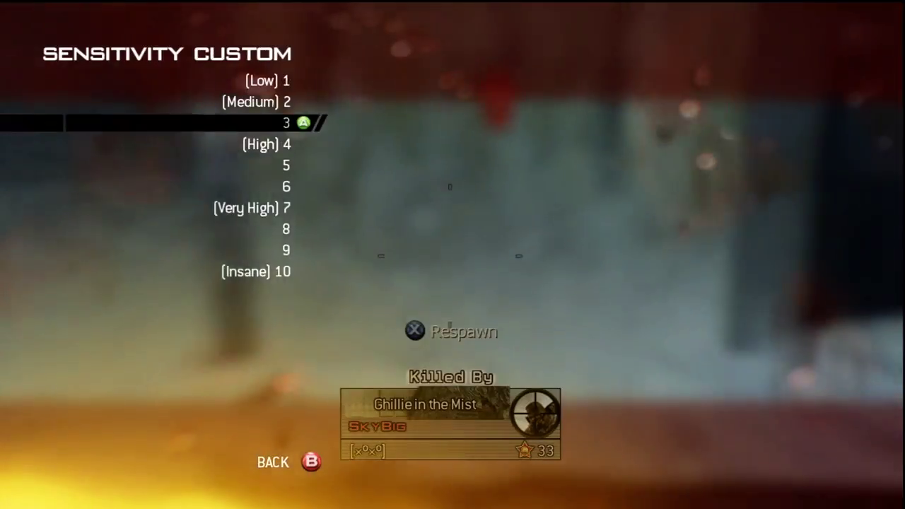
{"action": "key", "text": "Down"}
{"action": "key", "text": "Down"}
{"action": "key", "text": "Down"}
{"action": "key", "text": "Down"}
{"action": "key", "text": "Return"}
{"action": "key", "text": "Escape"}
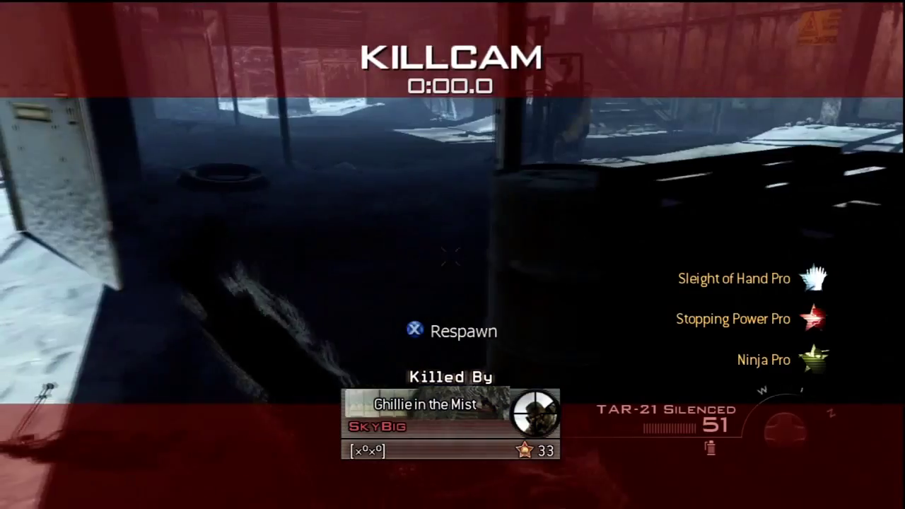
Widen the horizontal and vertical HUD margins in the in-game options and resume the match
{"action": "key", "text": "Escape"}
{"action": "key", "text": "Down"}
{"action": "key", "text": "Return"}
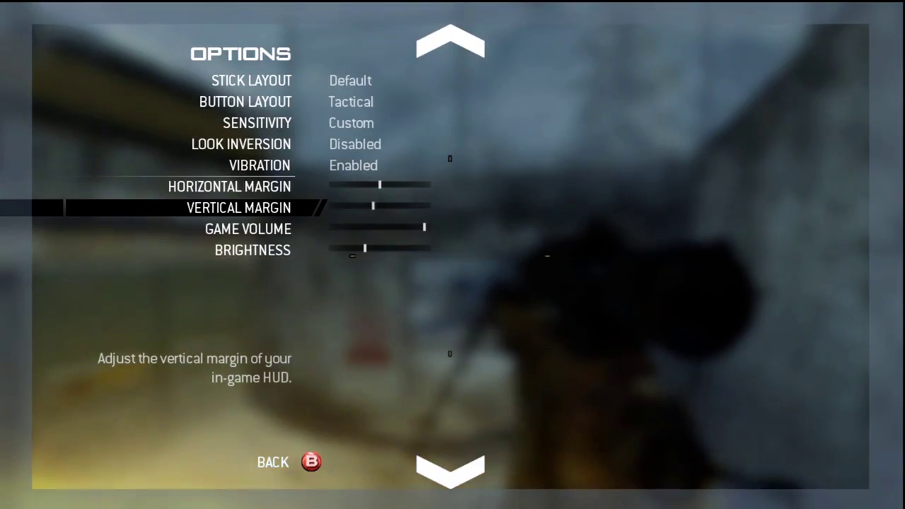
{"action": "key", "text": "Escape"}
{"action": "key", "text": "Down"}
{"action": "key", "text": "Down"}
{"action": "key", "text": "Escape"}
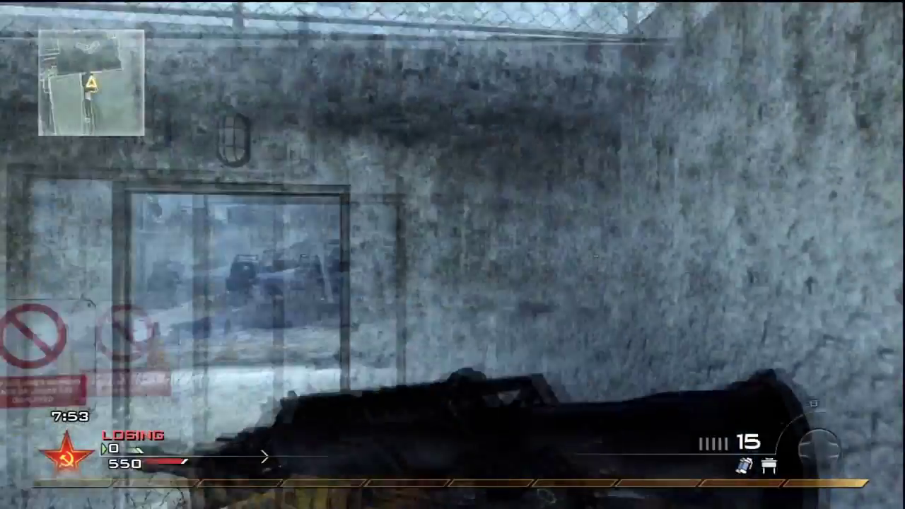
Run through the snowy map with the sniper rifle and aim through its scope
{"action": "key", "text": "w"}
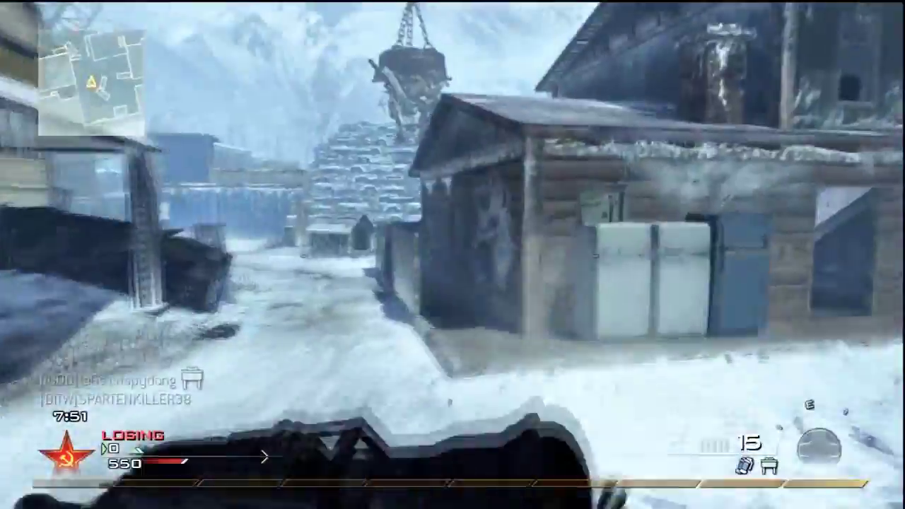
{"action": "key", "text": "w"}
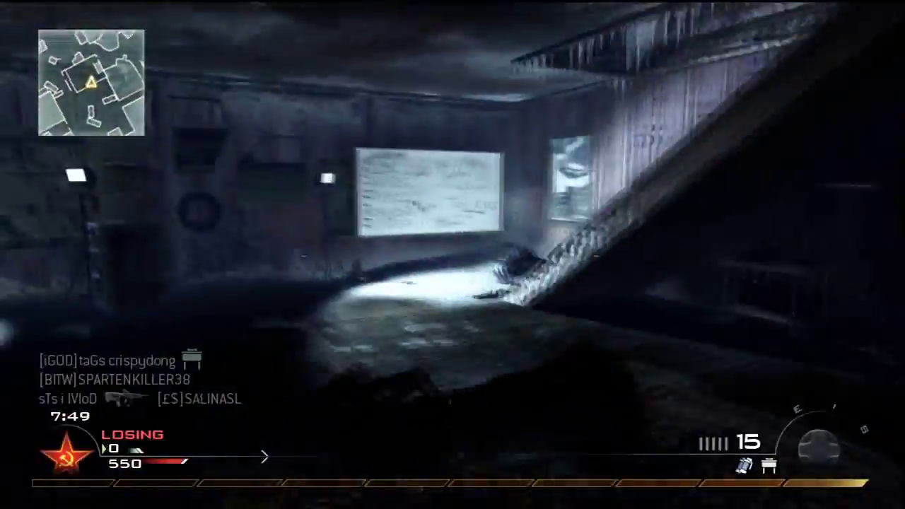
{"action": "key", "text": "w"}
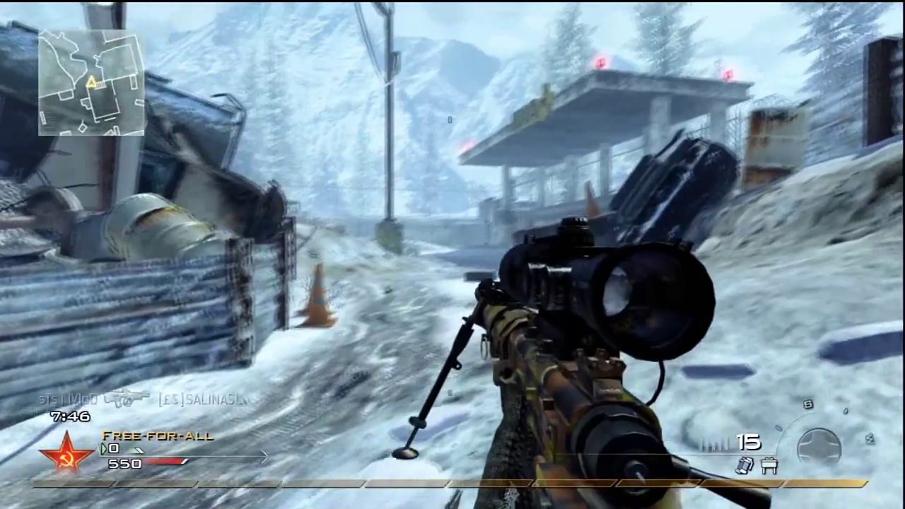
{"action": "right_click", "coordinate": [453, 254]}
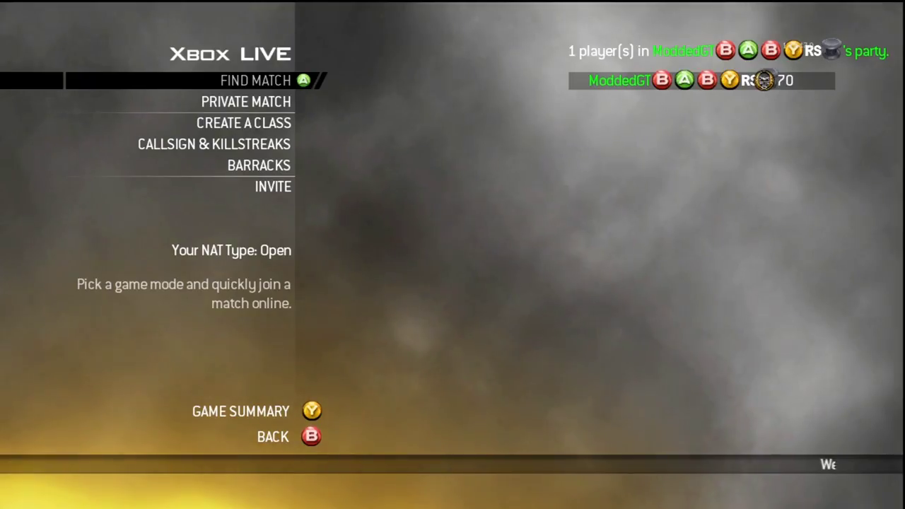
Go to the private match option for hosting a custom game
{"action": "key", "text": "Down"}
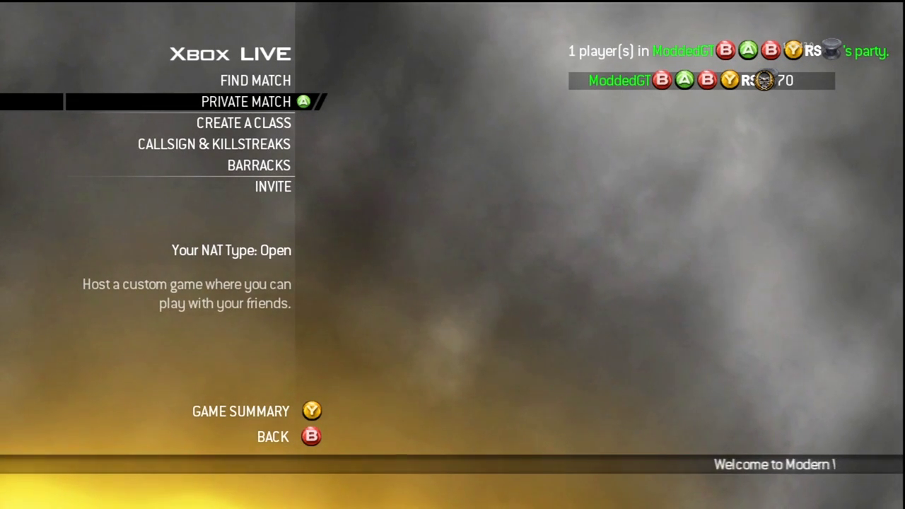